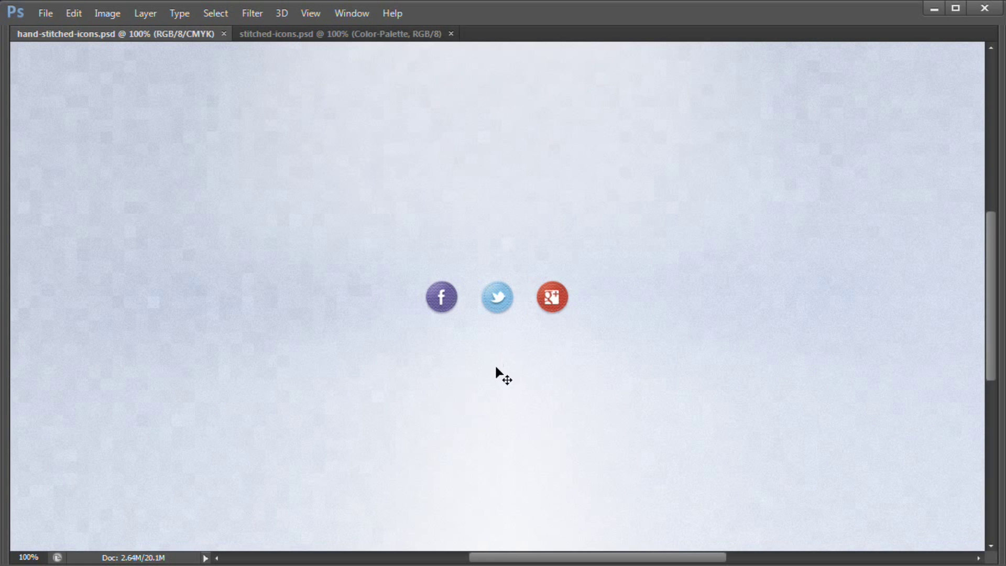
Step: Switch to stitched-icons.psd, bring the workspace panels back and zoom out to 50%
{"action": "left_click", "coordinate": [363, 35]}
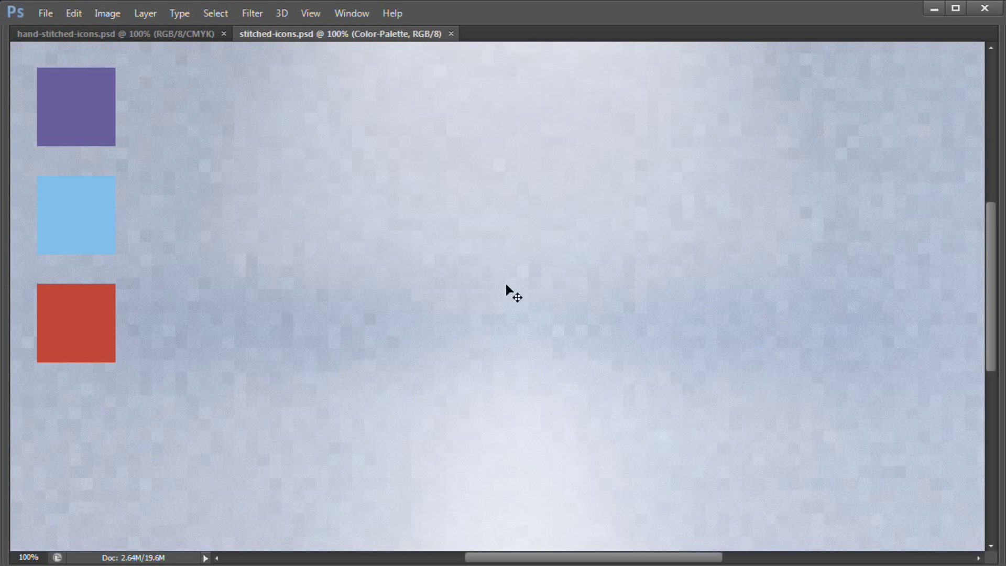
{"action": "key", "text": "Tab"}
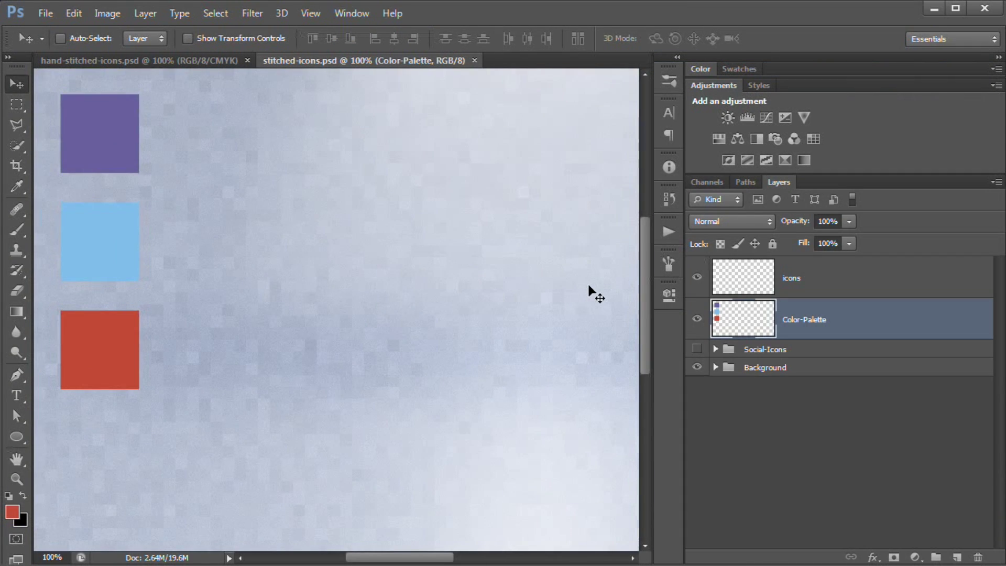
{"action": "key", "text": "ctrl+minus"}
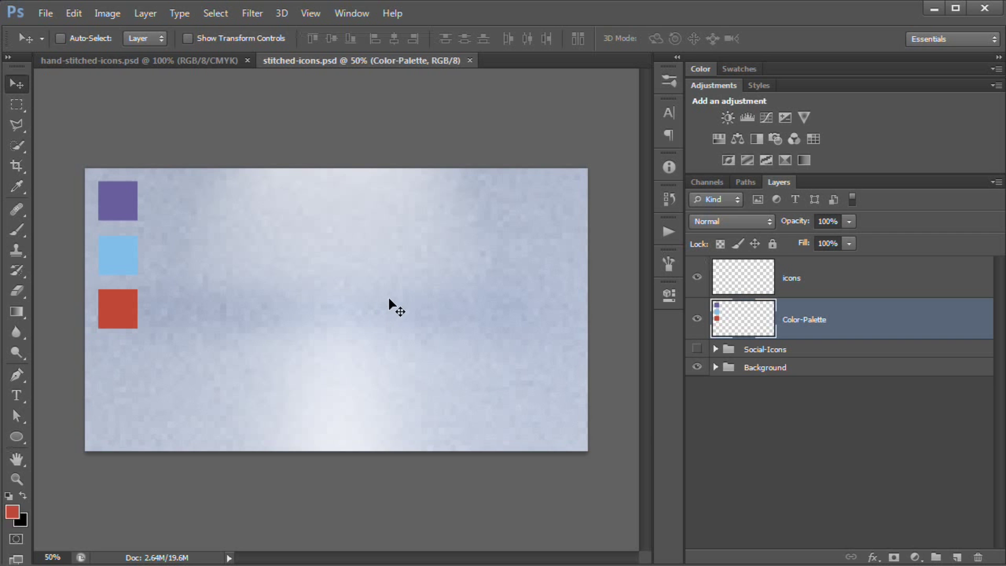
Step: Make the icons layer active and pick the Ellipse Tool in Shape mode
{"action": "left_click", "coordinate": [831, 283]}
{"action": "left_click_drag", "start_coordinate": [22, 432], "coordinate": [64, 437]}
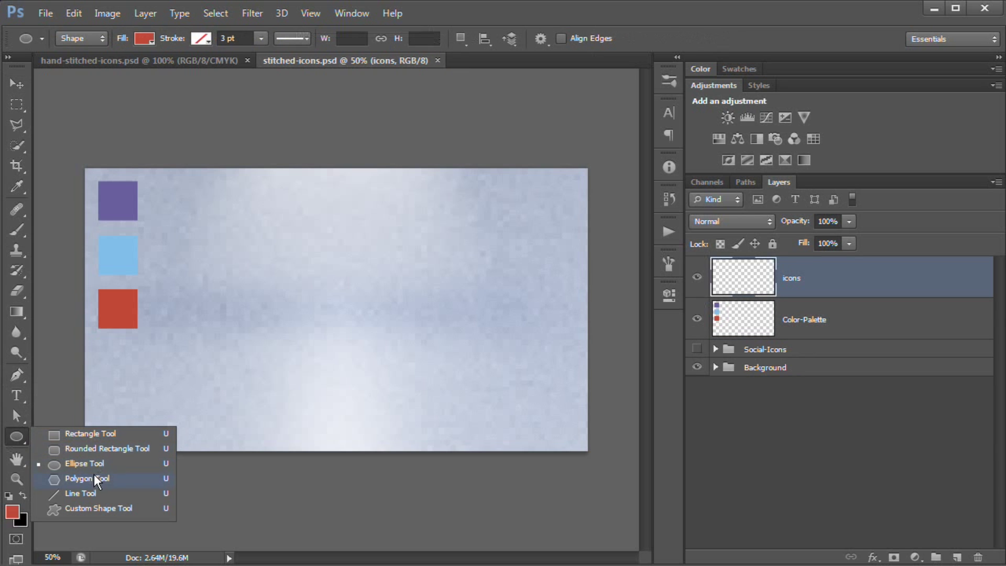
{"action": "left_click_drag", "start_coordinate": [95, 478], "coordinate": [88, 463]}
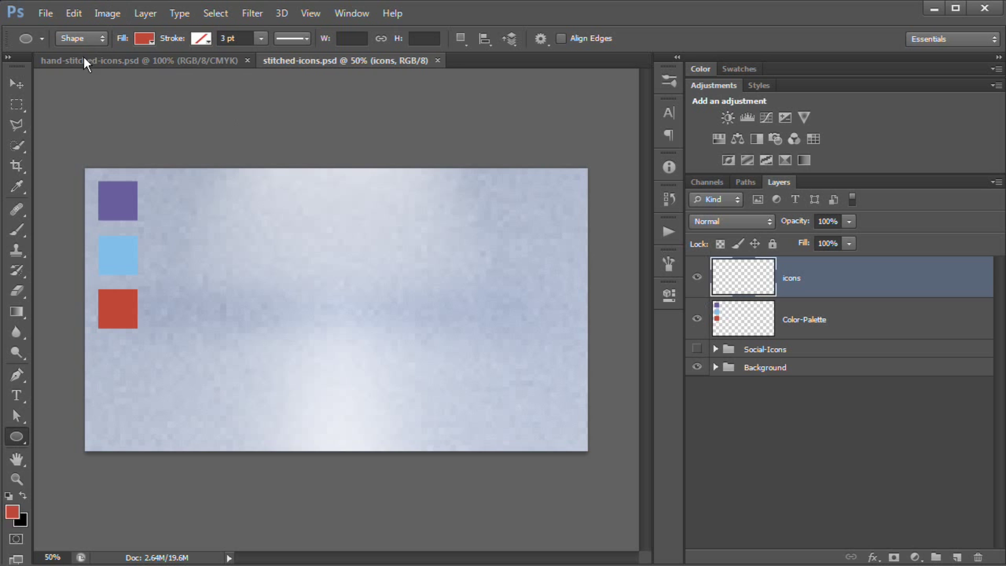
{"action": "left_click", "coordinate": [99, 41]}
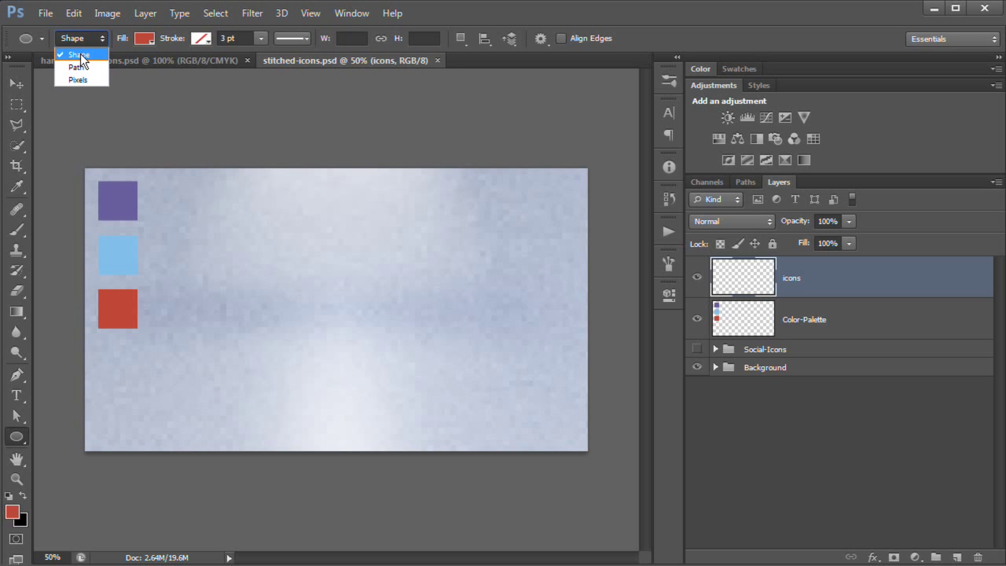
{"action": "left_click", "coordinate": [79, 55]}
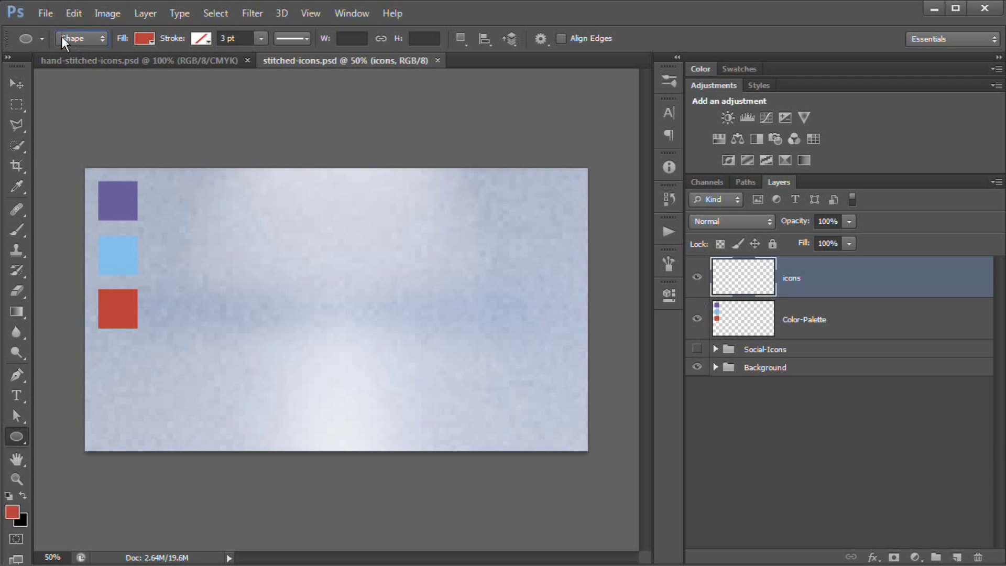
{"action": "left_click", "coordinate": [94, 40]}
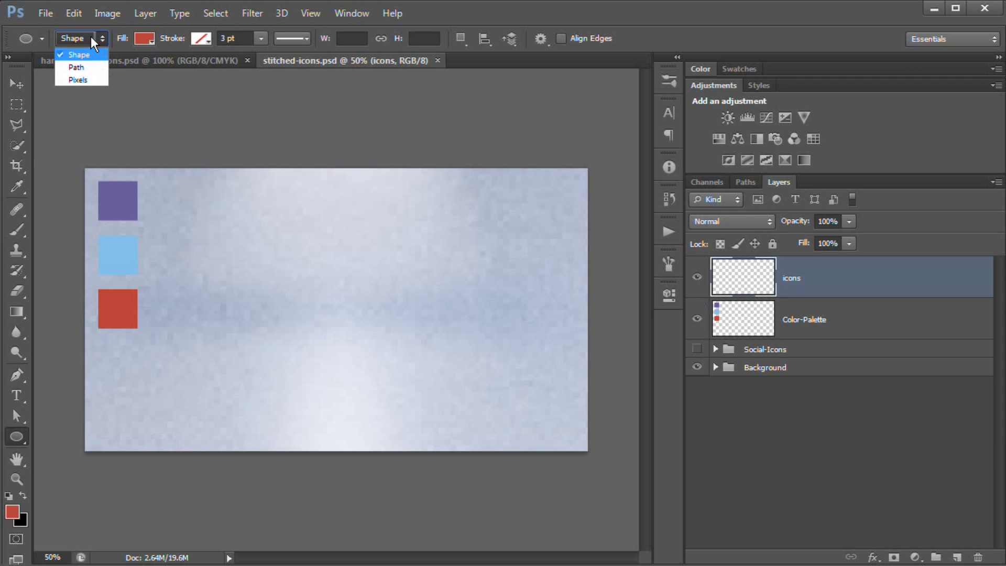
Step: Set the ellipse shape fill colour to black
{"action": "left_click", "coordinate": [77, 54]}
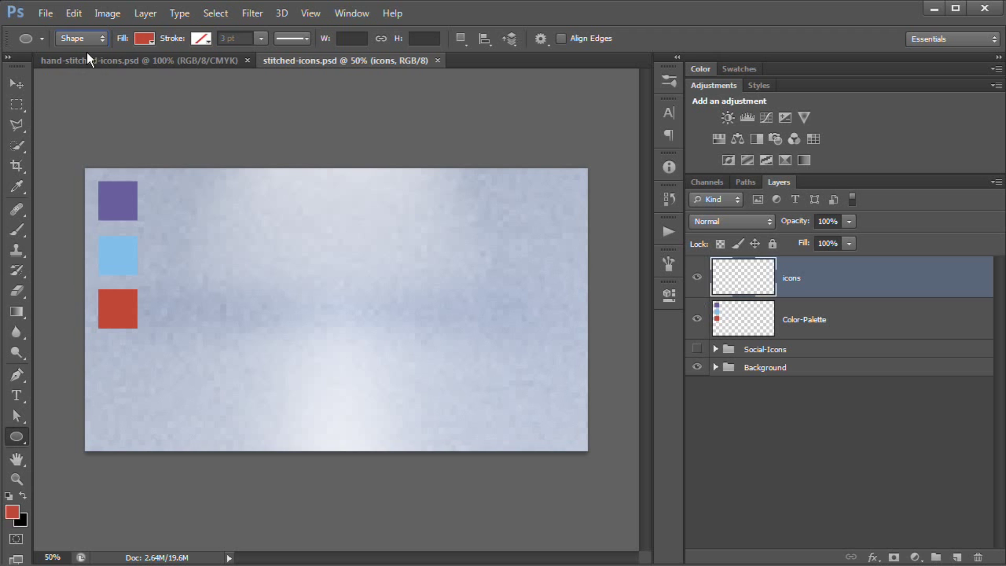
{"action": "left_click", "coordinate": [145, 39]}
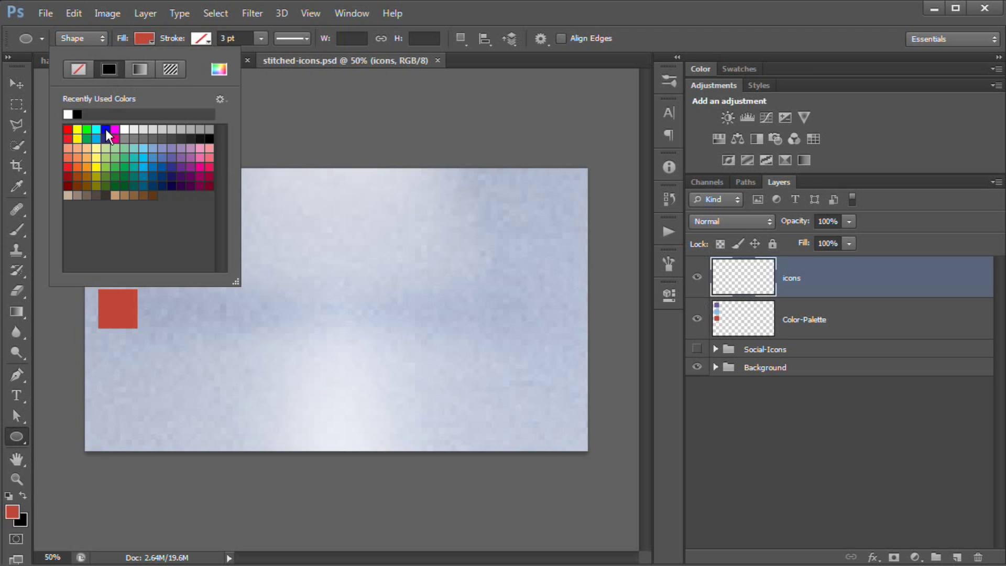
{"action": "left_click", "coordinate": [210, 138]}
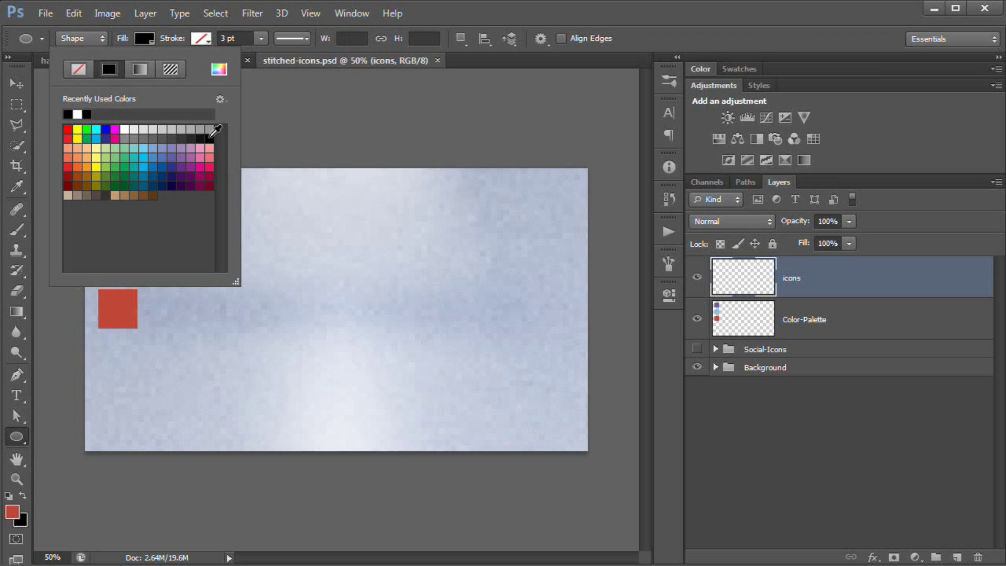
{"action": "left_click", "coordinate": [143, 38]}
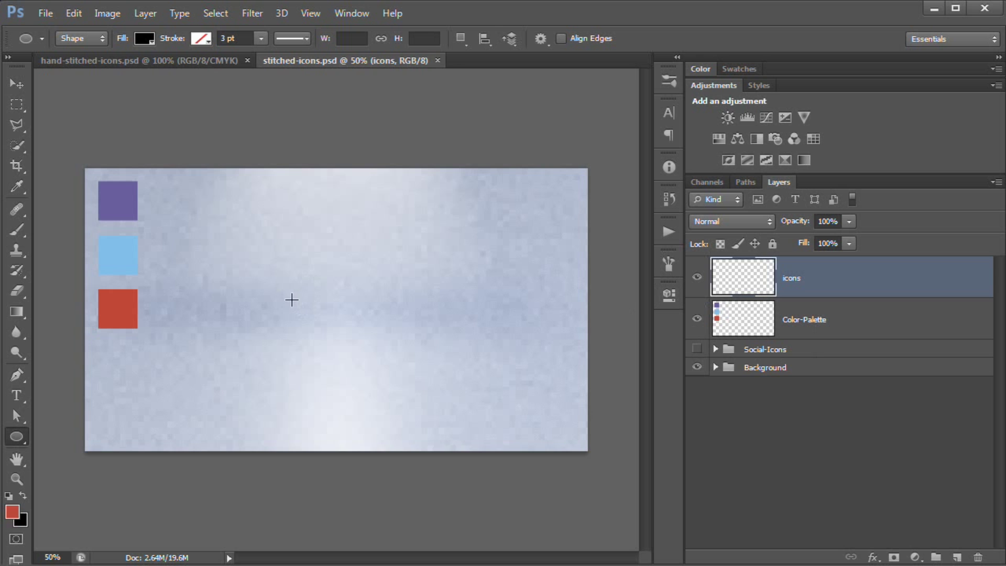
Step: Draw a small 58 × 58 px black circle on the icons layer
{"action": "left_click_drag", "start_coordinate": [269, 301], "coordinate": [295, 322]}
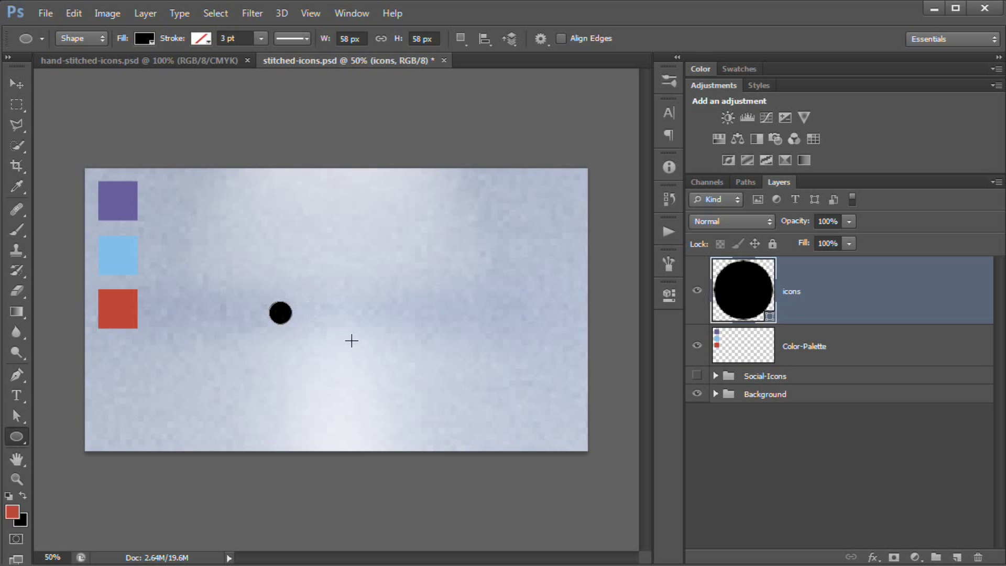
{"action": "key", "text": "ctrl+equal"}
{"action": "scroll", "coordinate": [370, 335], "scroll_direction": "left", "scroll_amount": 2}
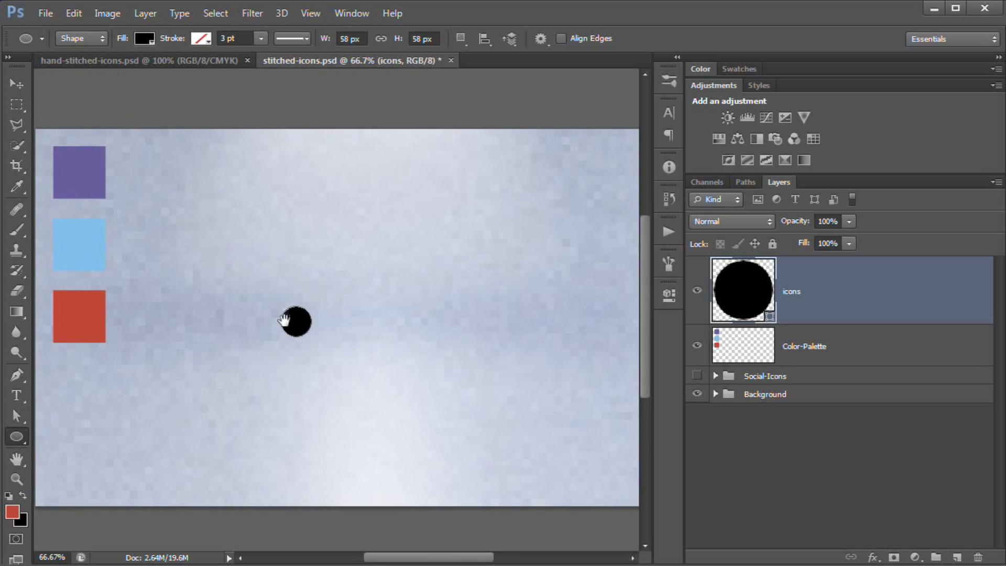
Step: Centre the circle on the canvas with Align Vertical and Horizontal Centers
{"action": "key", "text": "v"}
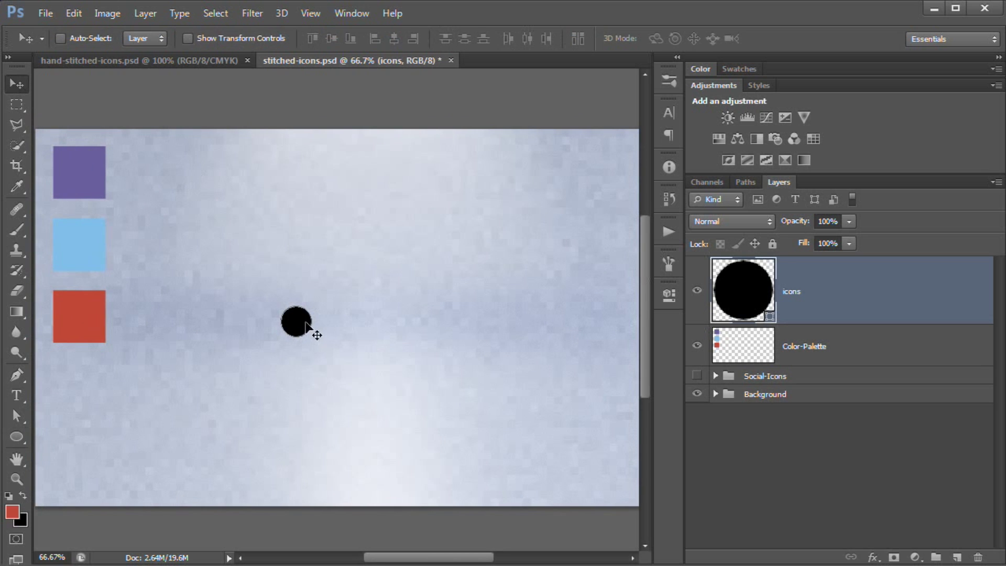
{"action": "left_click_drag", "start_coordinate": [307, 326], "coordinate": [391, 330]}
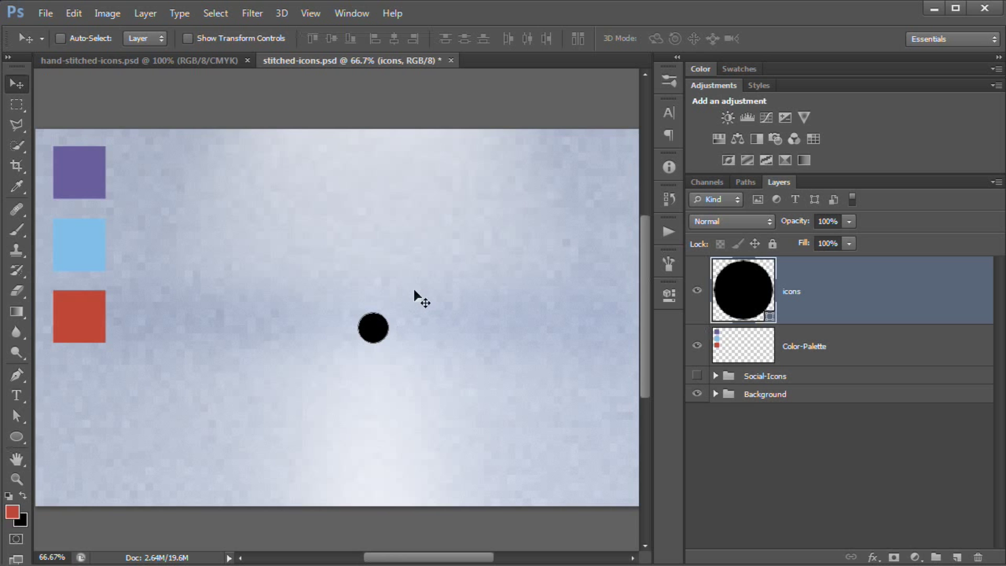
{"action": "key", "text": "shift+Right"}
{"action": "key", "text": "ctrl+a"}
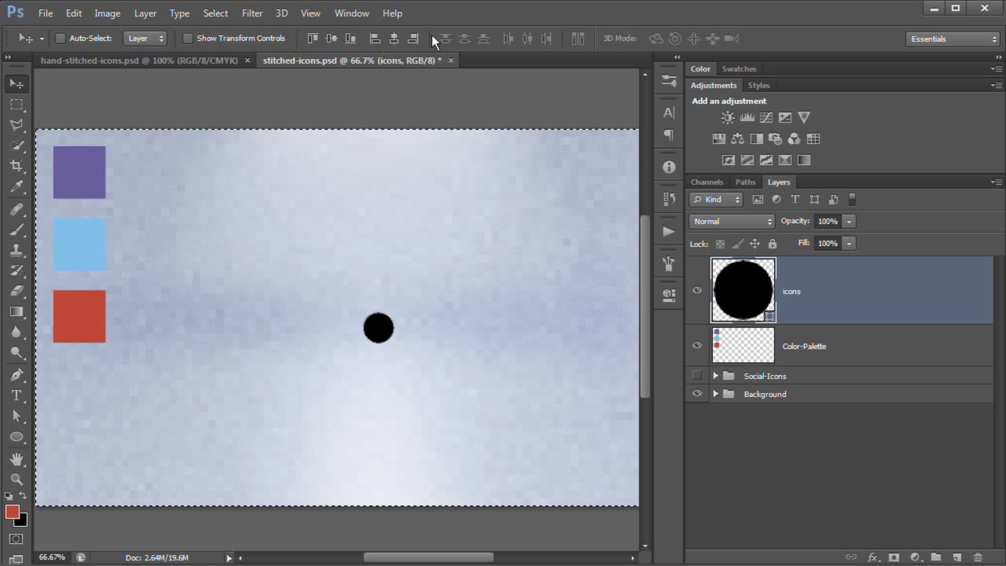
{"action": "left_click", "coordinate": [330, 38]}
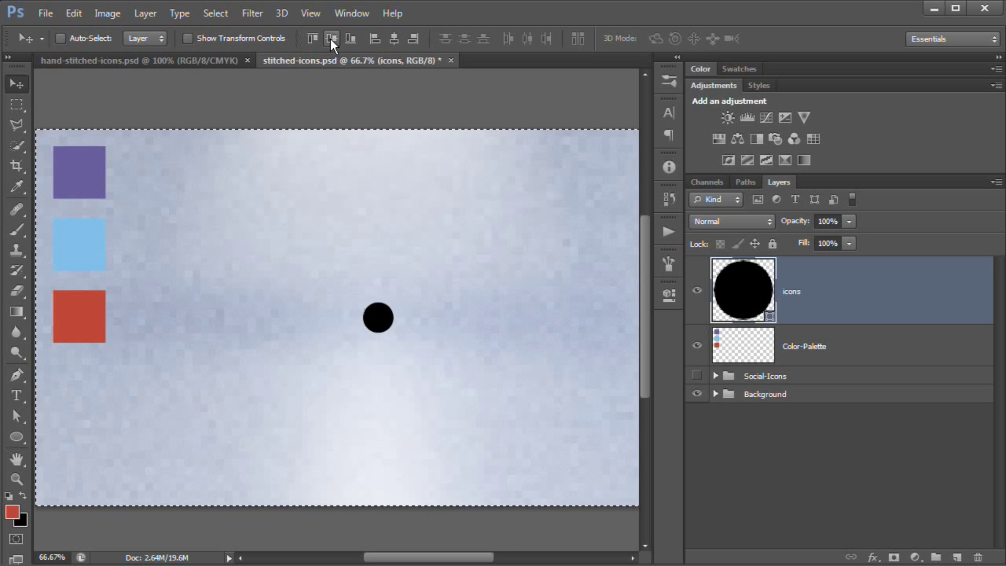
{"action": "left_click", "coordinate": [397, 38]}
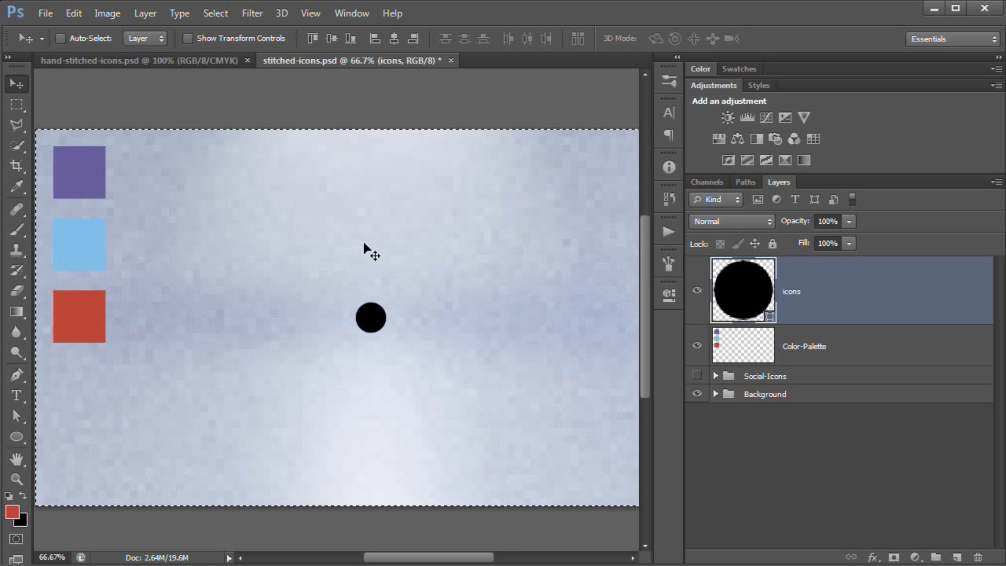
{"action": "key", "text": "ctrl+d"}
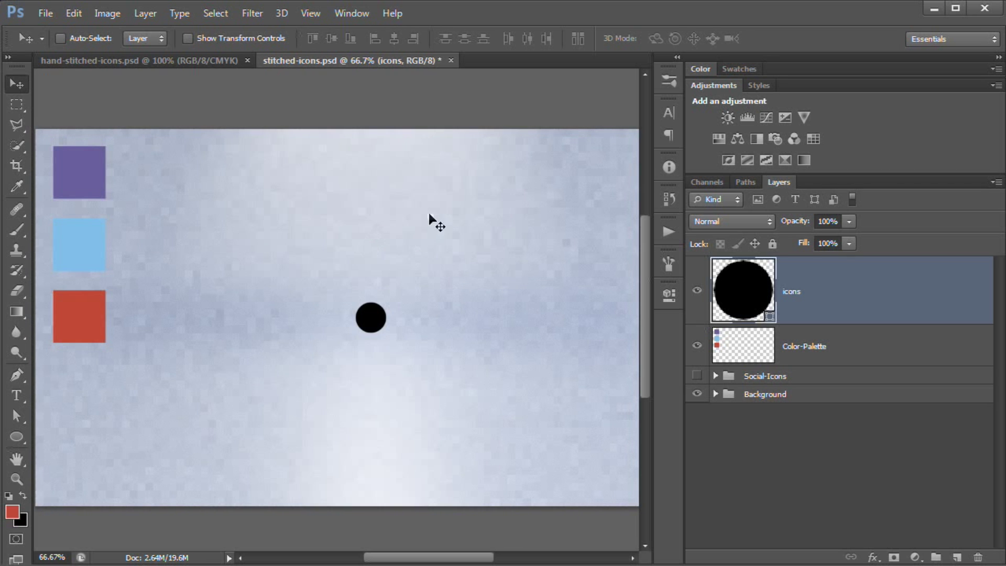
Step: Change the circle's fill to light blue 81bee9, sampled from the palette swatch
{"action": "double_click", "coordinate": [743, 292]}
{"action": "left_click_drag", "start_coordinate": [748, 422], "coordinate": [646, 168]}
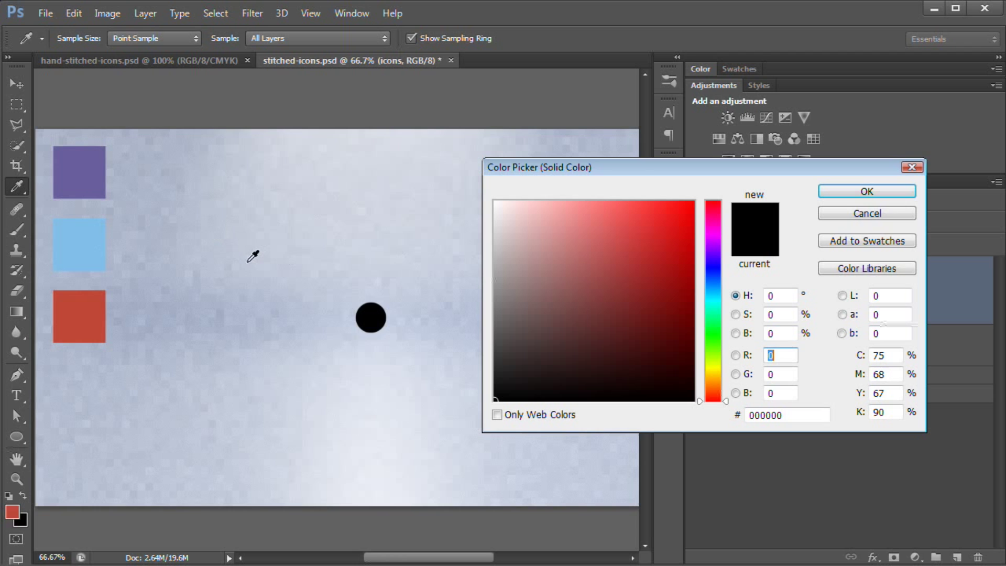
{"action": "left_click", "coordinate": [87, 230]}
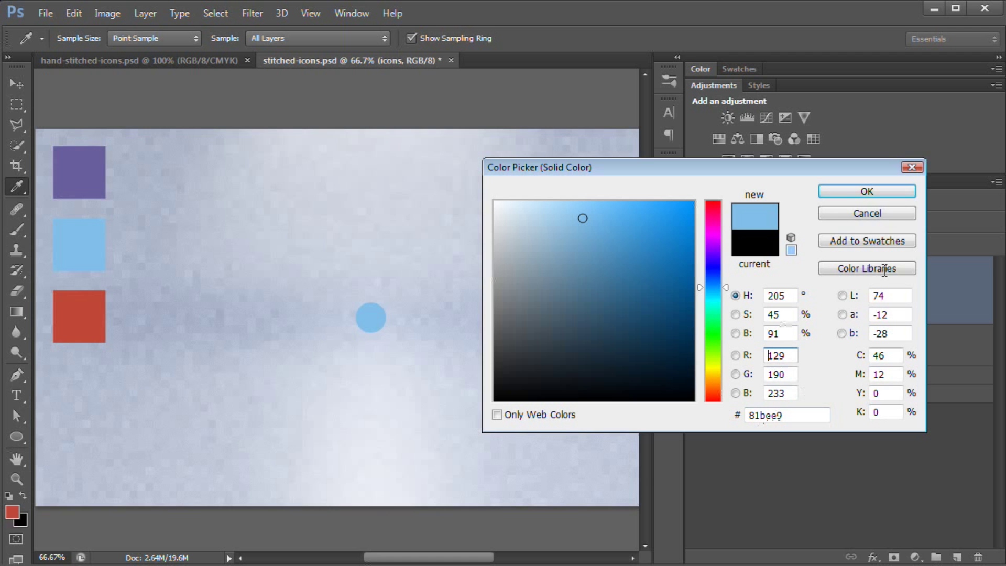
{"action": "left_click", "coordinate": [872, 195]}
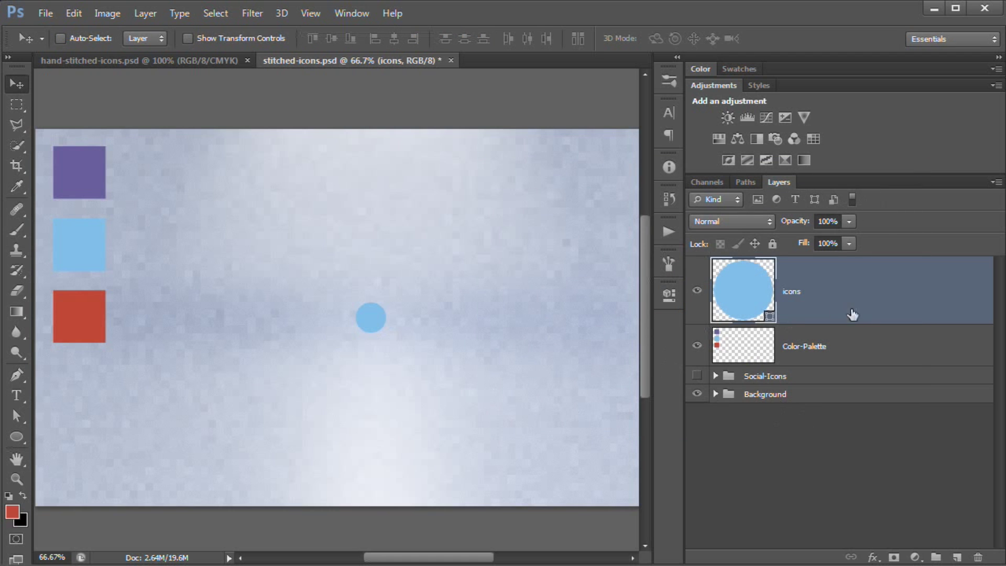
Step: Add a drop shadow at 30% opacity with a local 90° angle
{"action": "left_click", "coordinate": [147, 15]}
{"action": "mouse_move", "coordinate": [236, 98]}
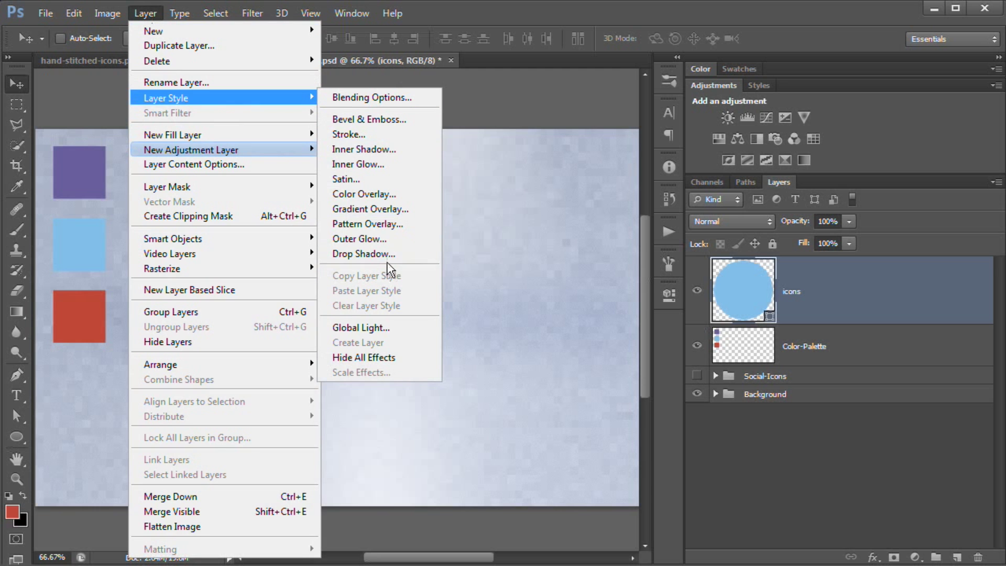
{"action": "left_click", "coordinate": [364, 254]}
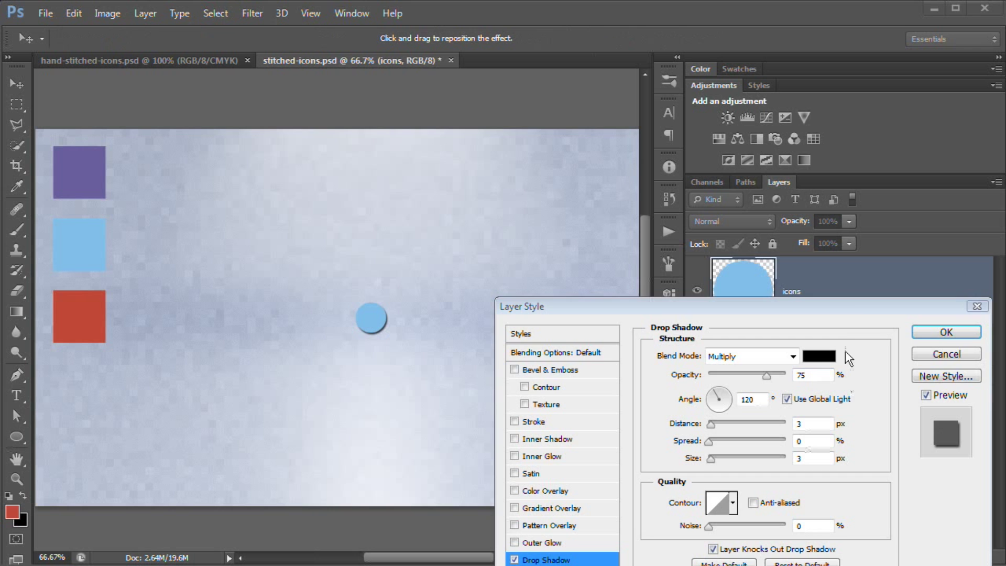
{"action": "left_click_drag", "start_coordinate": [850, 306], "coordinate": [817, 135]}
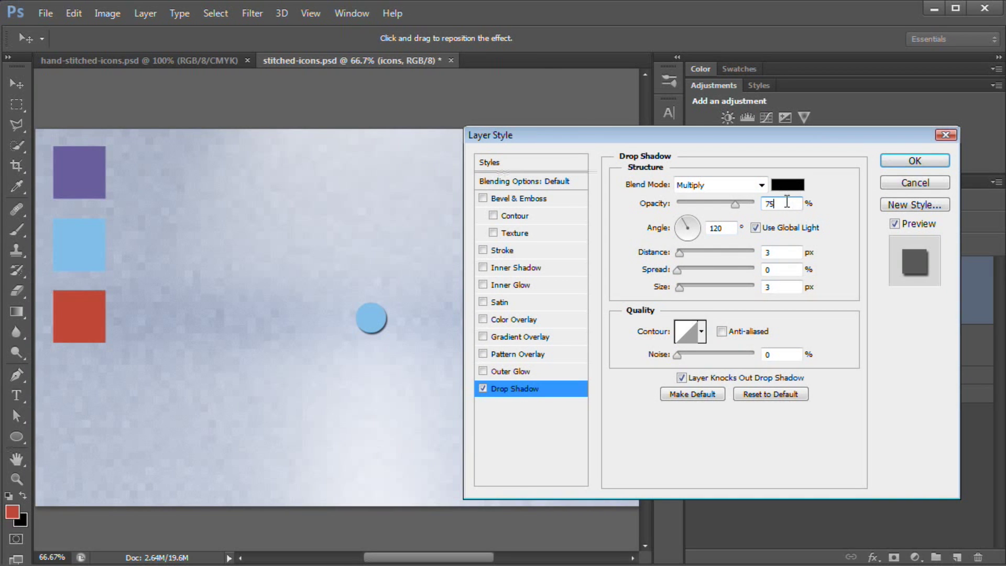
{"action": "type", "text": "30"}
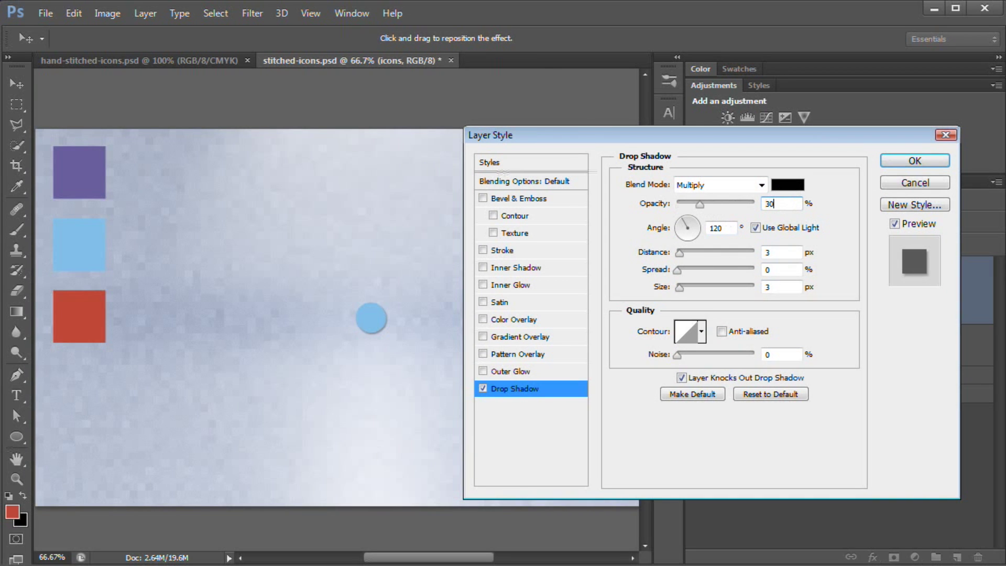
{"action": "left_click", "coordinate": [755, 227]}
{"action": "double_click", "coordinate": [716, 227]}
{"action": "type", "text": "90"}
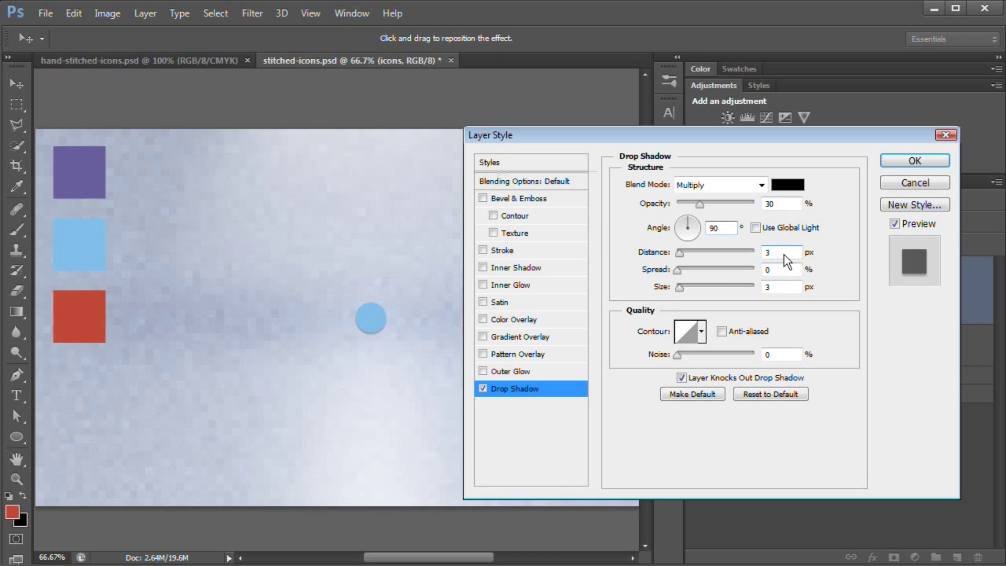
Step: Set the drop shadow distance to 2 px and switch on Inner Shadow
{"action": "left_click", "coordinate": [783, 252]}
{"action": "key", "text": "BackSpace"}
{"action": "type", "text": "2"}
{"action": "left_click", "coordinate": [785, 286]}
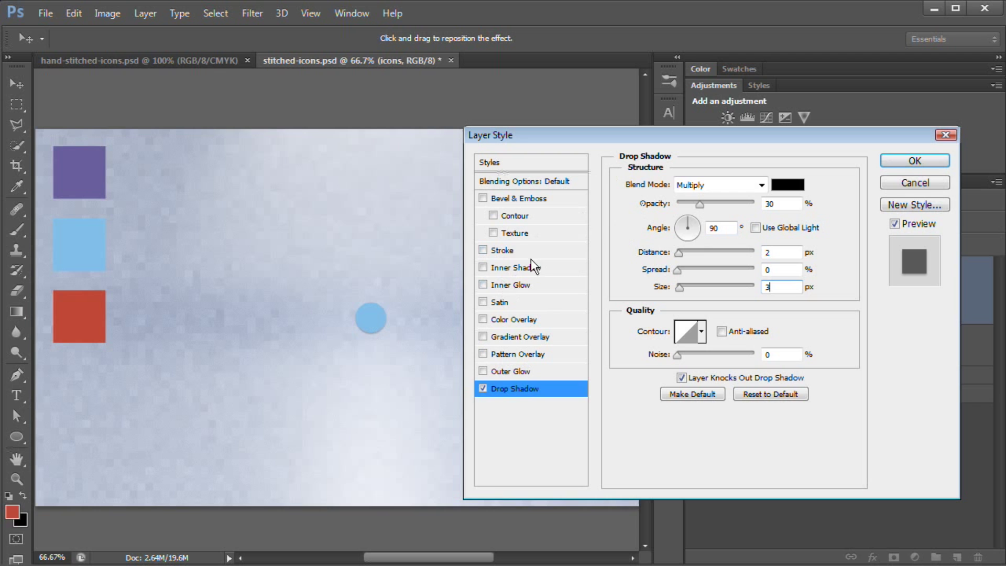
{"action": "left_click", "coordinate": [483, 267]}
Step: Make the inner shadow white with Normal blend mode
{"action": "left_click", "coordinate": [516, 268]}
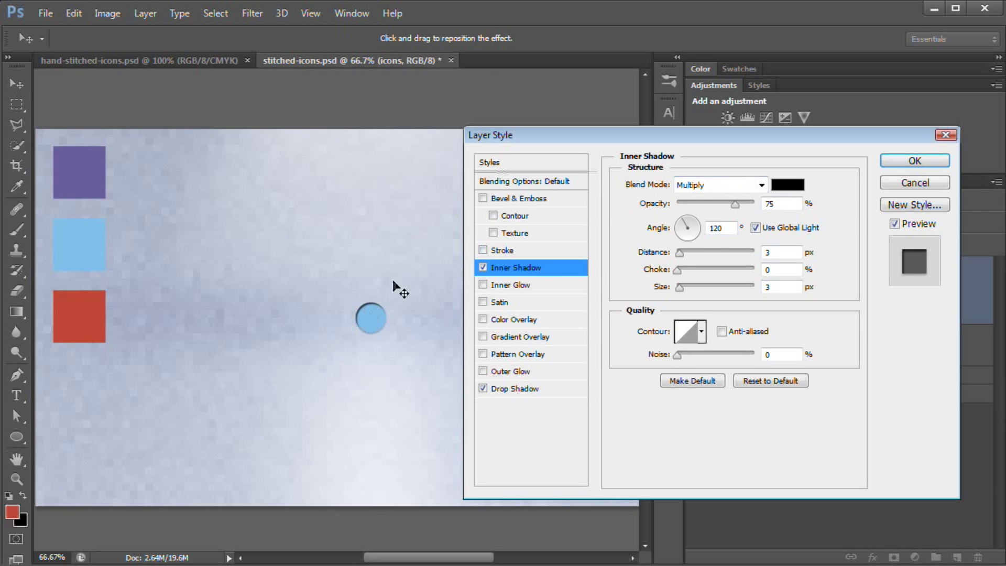
{"action": "left_click", "coordinate": [740, 181]}
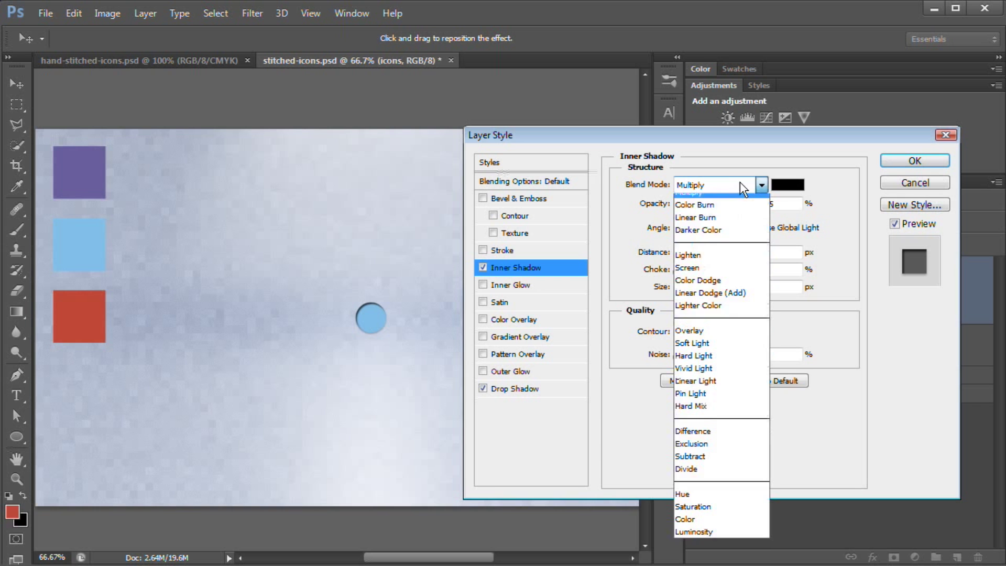
{"action": "left_click", "coordinate": [735, 202]}
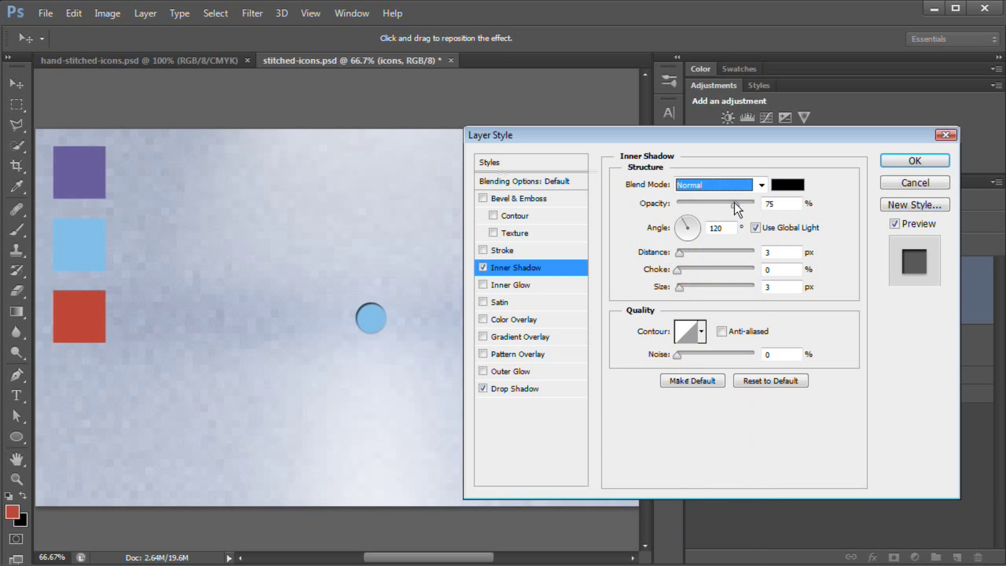
{"action": "left_click", "coordinate": [787, 184]}
{"action": "left_click_drag", "start_coordinate": [568, 234], "coordinate": [427, 169]}
{"action": "left_click_drag", "start_coordinate": [733, 167], "coordinate": [610, 195]}
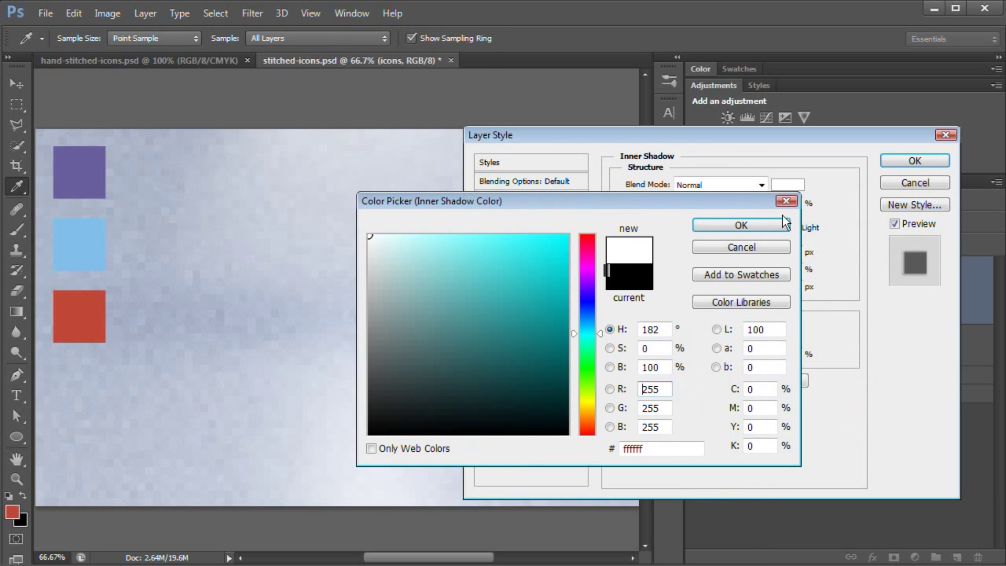
{"action": "left_click", "coordinate": [748, 223]}
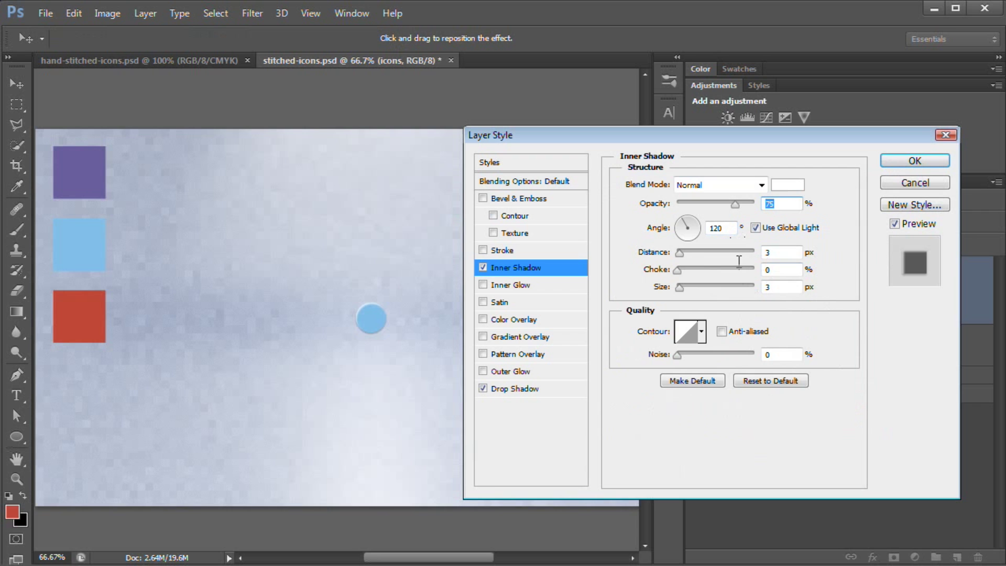
Step: Set the inner shadow to 40% opacity, 90° angle, 2 px distance, 0 px size
{"action": "type", "text": "40"}
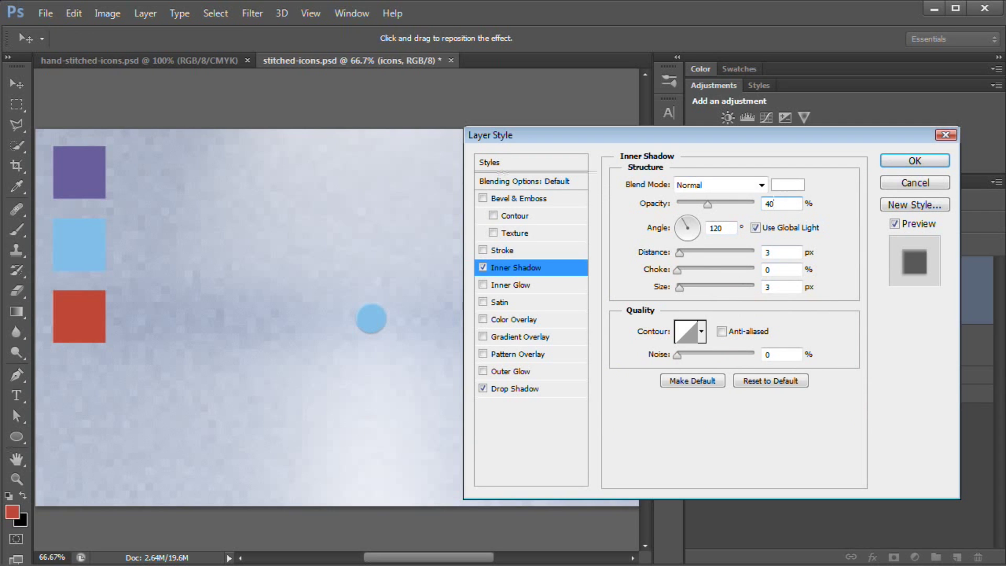
{"action": "double_click", "coordinate": [728, 228]}
{"action": "type", "text": "90"}
{"action": "key", "text": "Tab"}
{"action": "type", "text": "2"}
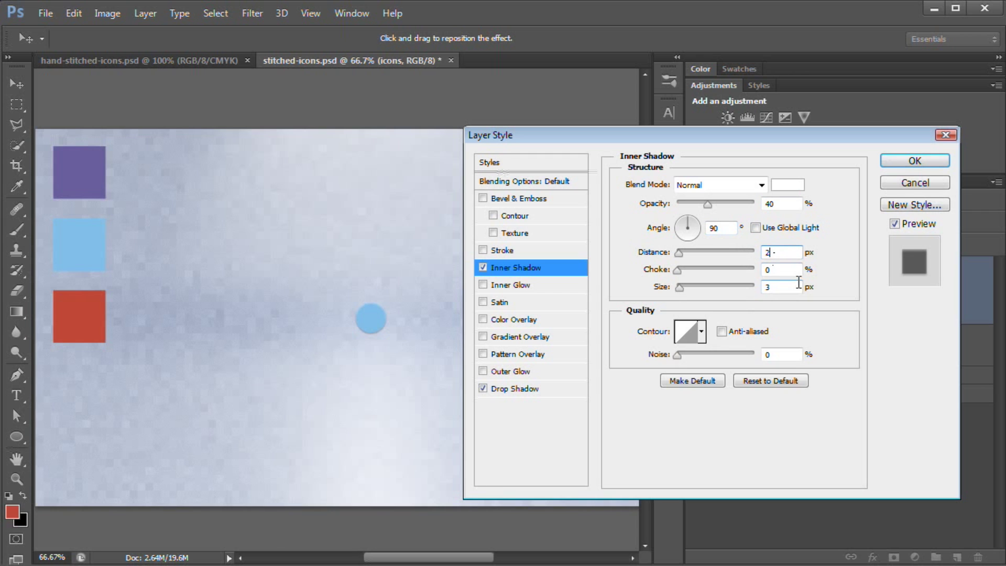
{"action": "left_click", "coordinate": [778, 286]}
{"action": "type", "text": "0"}
Step: Turn on Bevel & Emboss with 200% depth, 7 px size and 16 px soften
{"action": "left_click", "coordinate": [482, 198]}
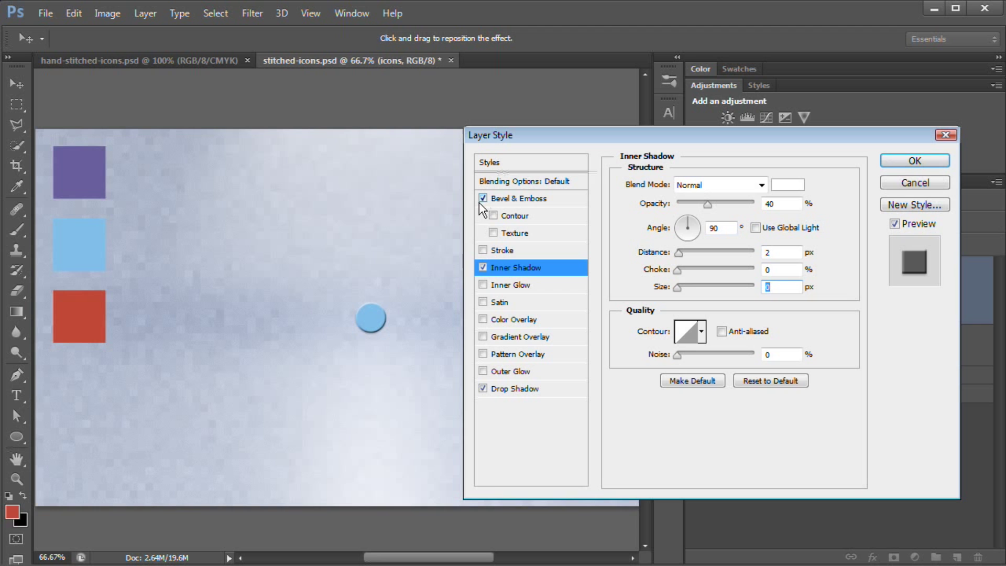
{"action": "left_click", "coordinate": [539, 199]}
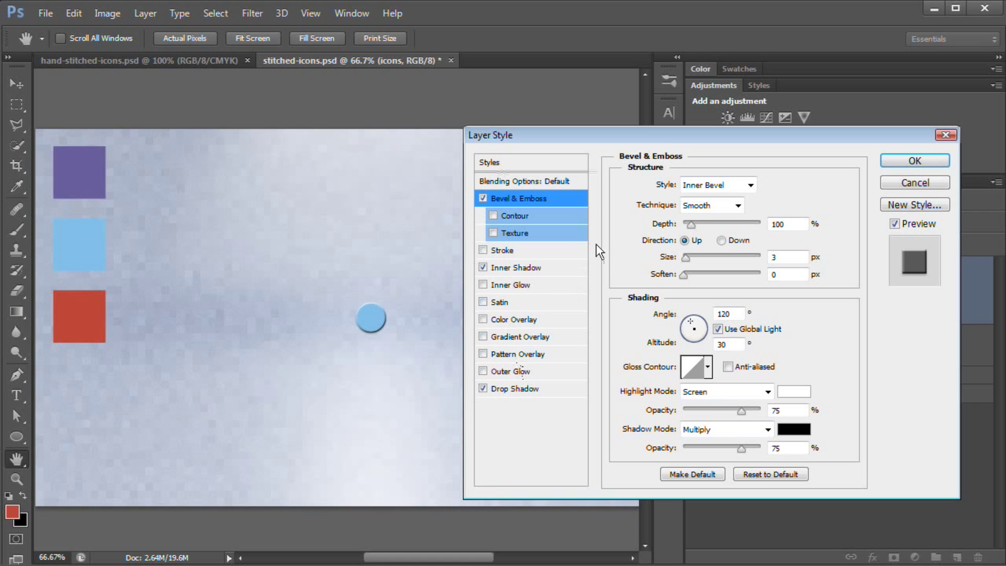
{"action": "left_click_drag", "start_coordinate": [684, 129], "coordinate": [685, 107]}
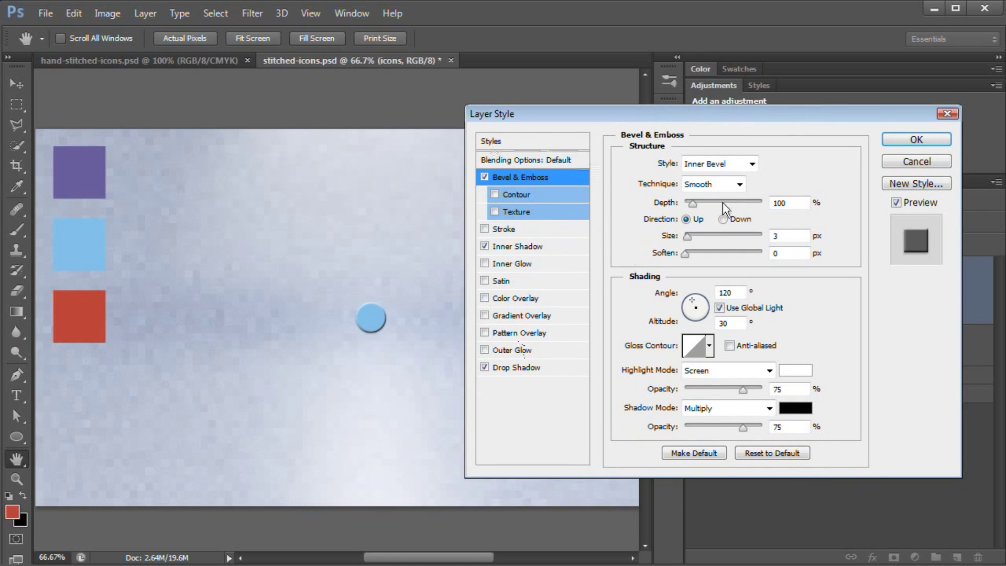
{"action": "double_click", "coordinate": [795, 207]}
{"action": "type", "text": "200"}
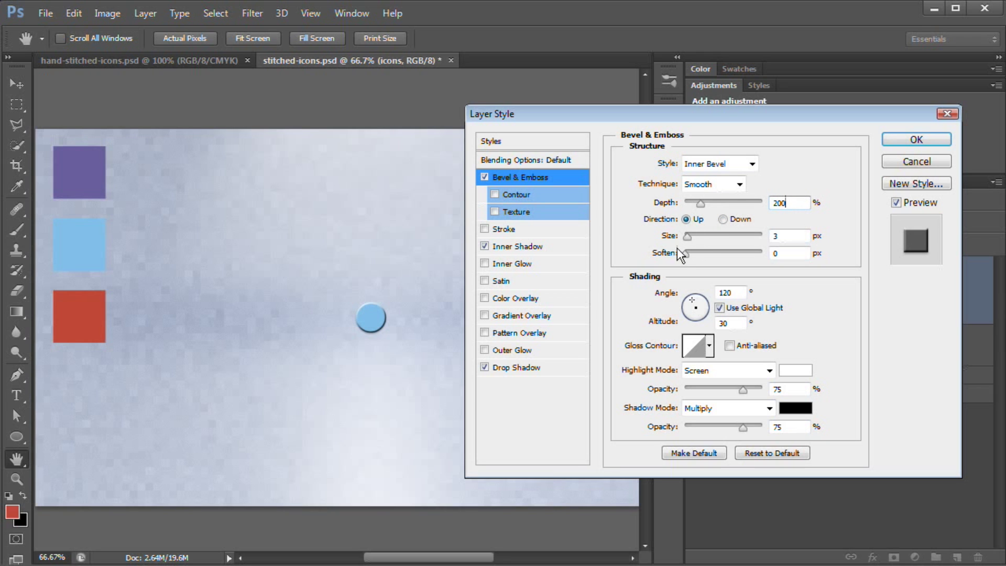
{"action": "left_click", "coordinate": [794, 234]}
{"action": "type", "text": "7"}
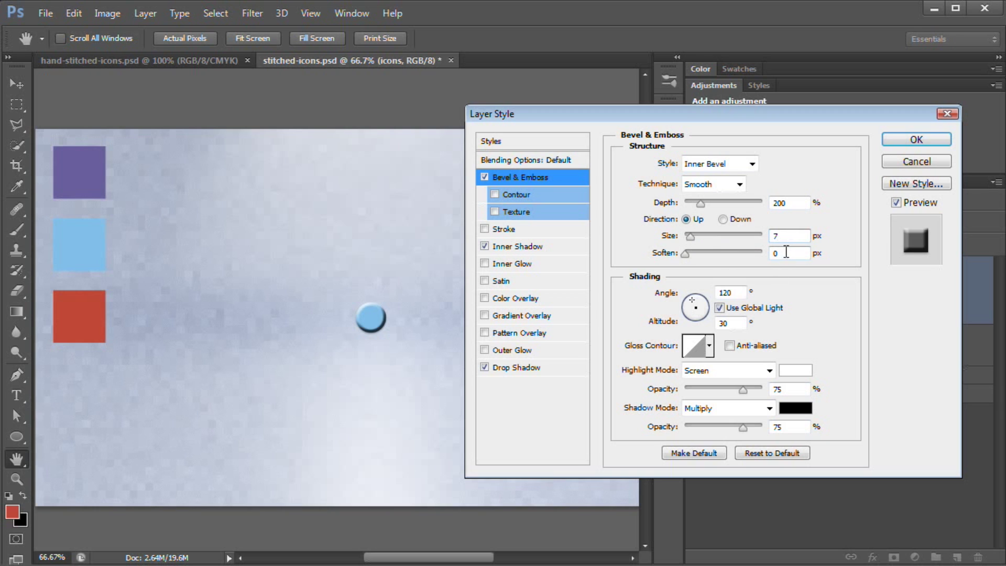
{"action": "left_click", "coordinate": [786, 252]}
{"action": "type", "text": "16"}
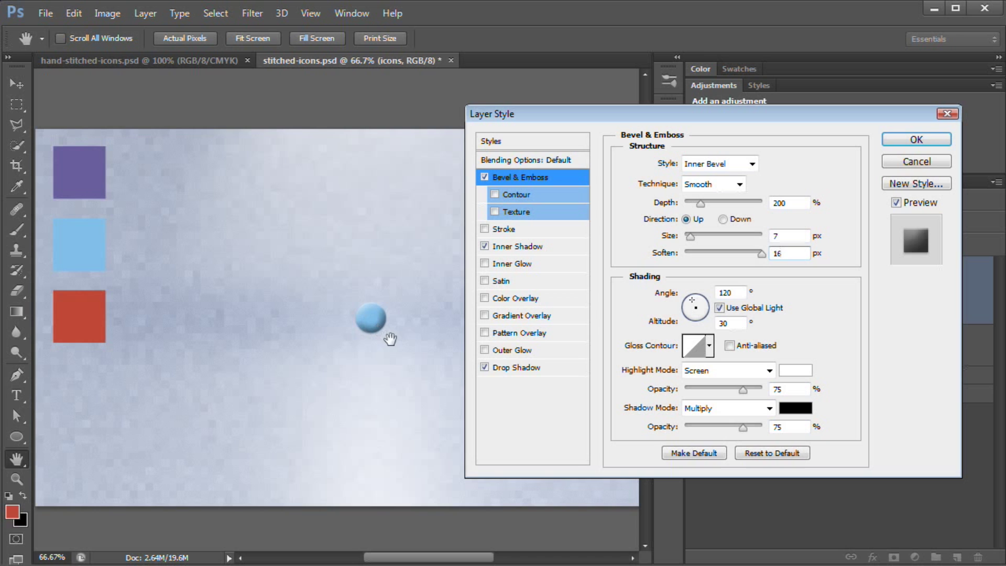
Step: Set the bevel lighting to 128° angle, 32° altitude, and shadow opacity to 0%
{"action": "left_click", "coordinate": [737, 293]}
{"action": "double_click", "coordinate": [733, 294]}
{"action": "type", "text": "128"}
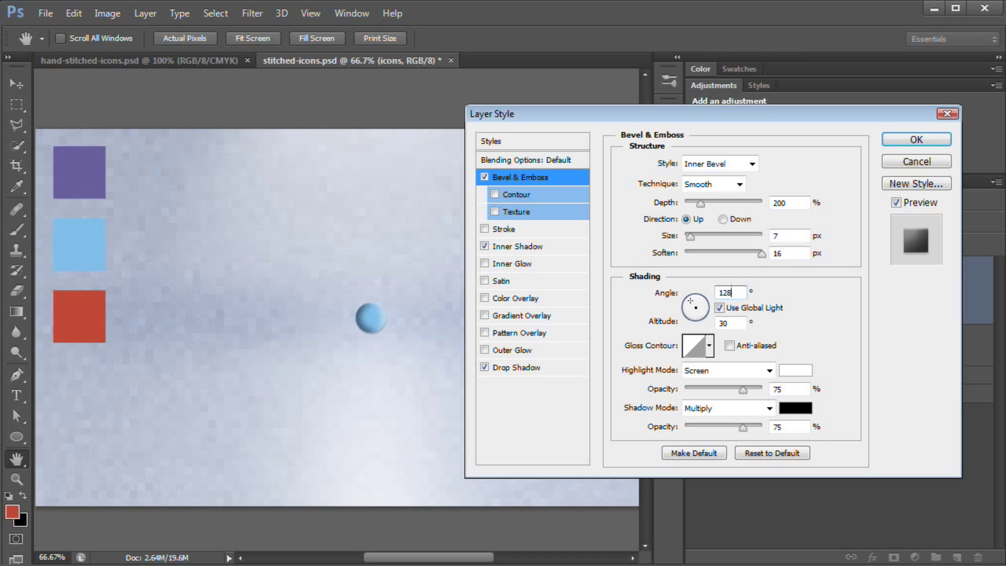
{"action": "double_click", "coordinate": [734, 324]}
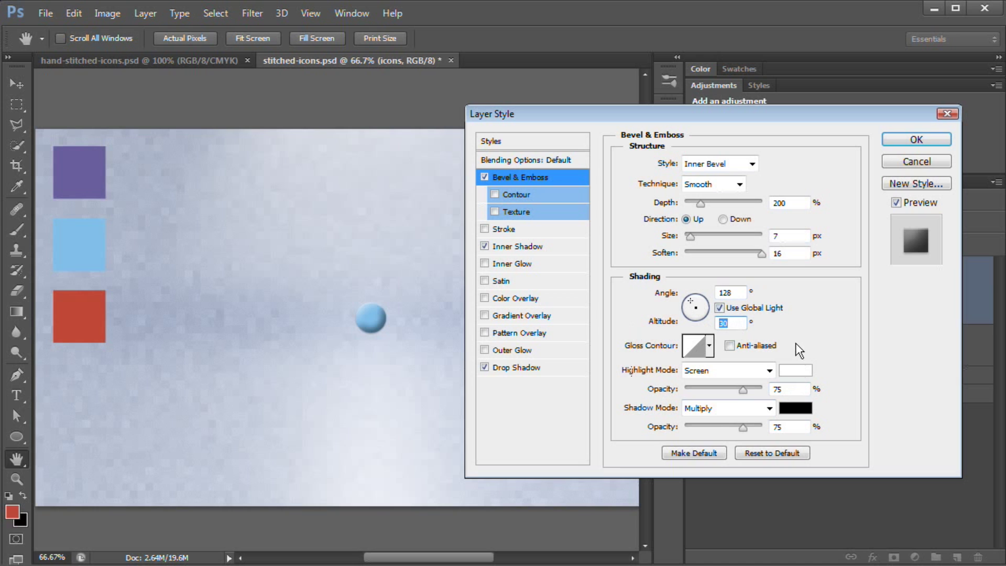
{"action": "type", "text": "32"}
{"action": "left_click_drag", "start_coordinate": [743, 427], "coordinate": [687, 429]}
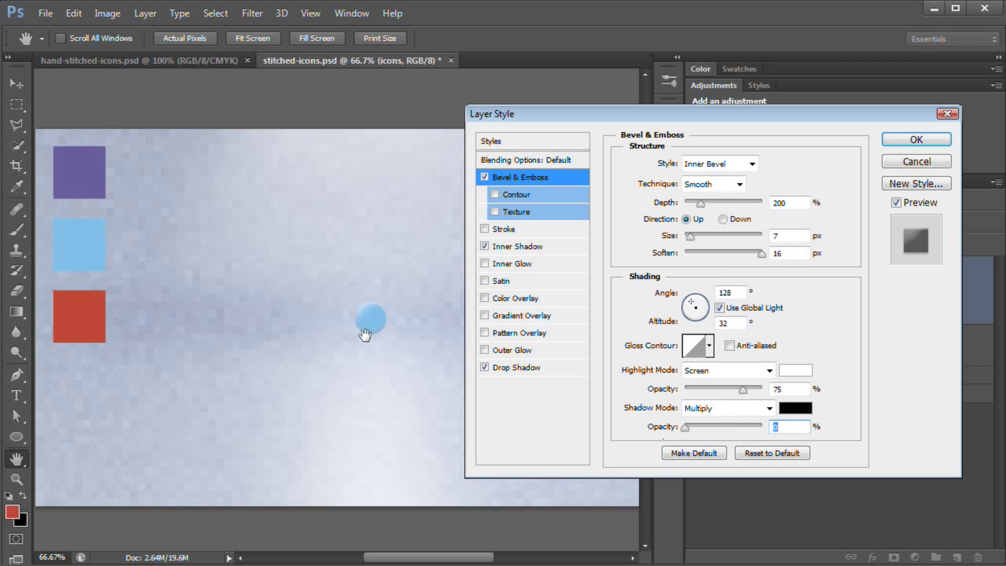
Step: Switch the bevel highlight to Overlay, lower its opacity slightly, and apply the layer style
{"action": "left_click", "coordinate": [769, 371]}
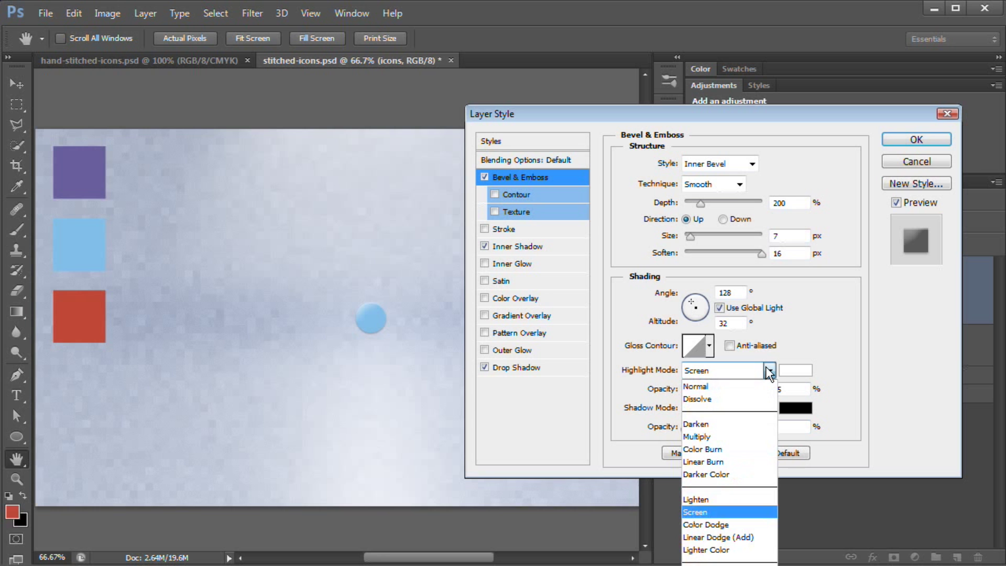
{"action": "left_click", "coordinate": [769, 370]}
{"action": "left_click_drag", "start_coordinate": [747, 112], "coordinate": [654, 13]}
{"action": "left_click", "coordinate": [643, 273]}
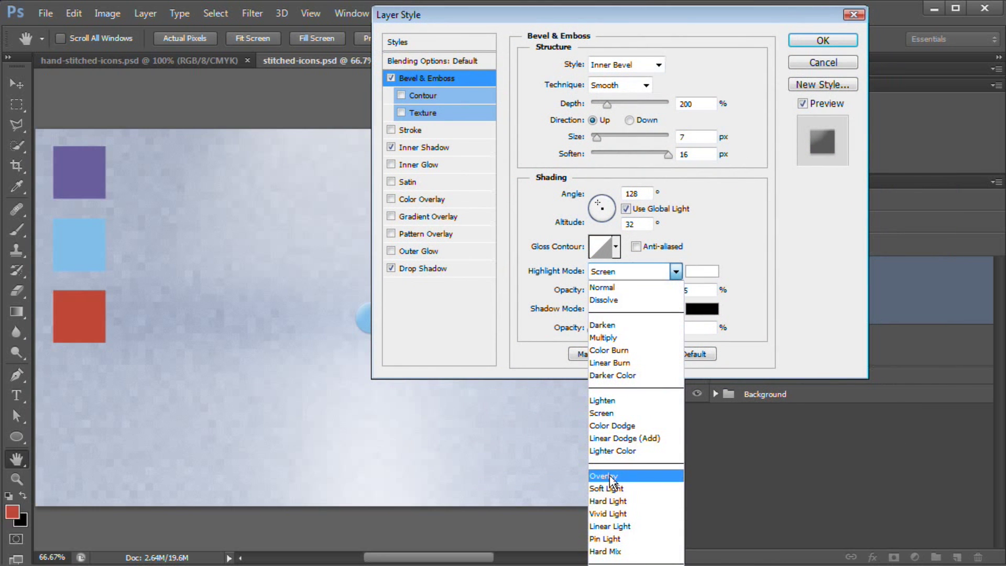
{"action": "left_click", "coordinate": [610, 477]}
{"action": "left_click_drag", "start_coordinate": [614, 15], "coordinate": [708, 125]}
{"action": "left_click", "coordinate": [788, 397]}
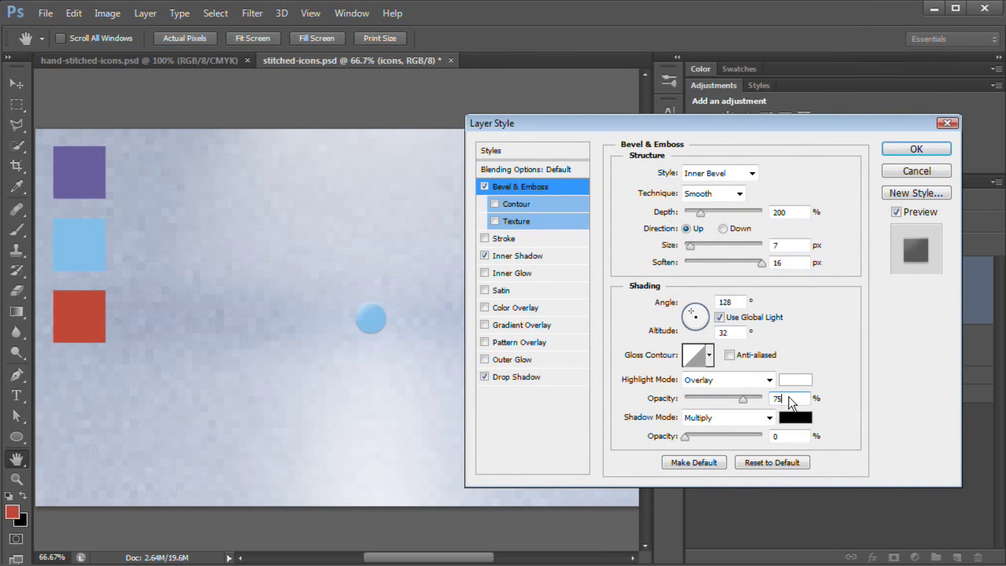
{"action": "left_click_drag", "start_coordinate": [748, 399], "coordinate": [739, 400]}
{"action": "left_click", "coordinate": [922, 153]}
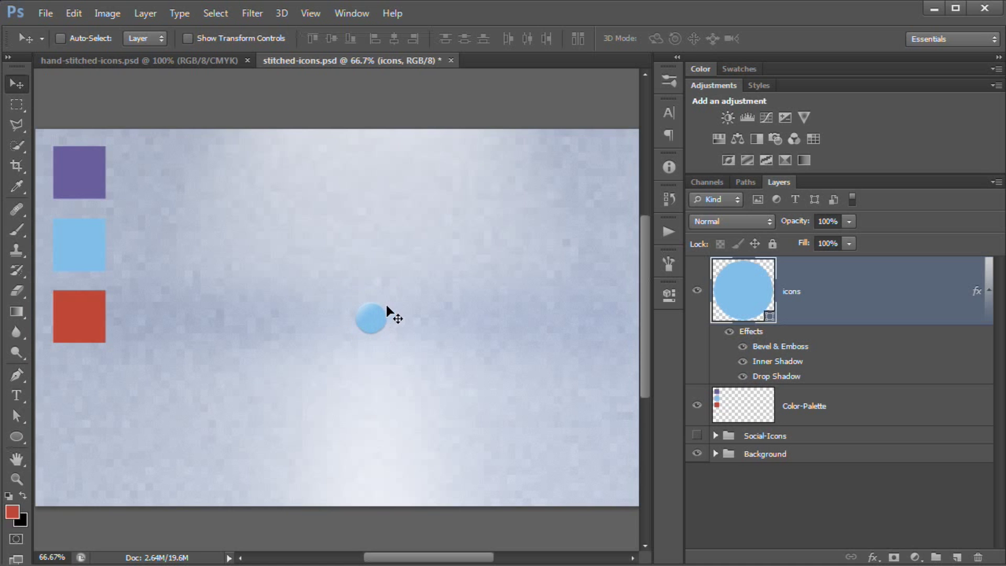
Step: Create a new document named 'pattern', 4 px wide by 4 px high
{"action": "left_click", "coordinate": [50, 10]}
{"action": "key", "text": "ctrl+n"}
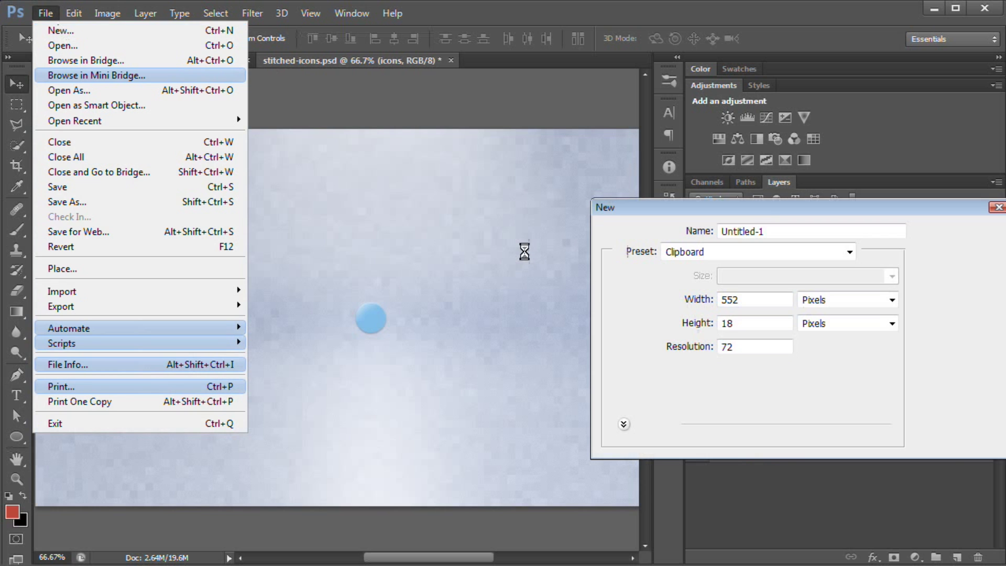
{"action": "left_click_drag", "start_coordinate": [757, 208], "coordinate": [483, 179]}
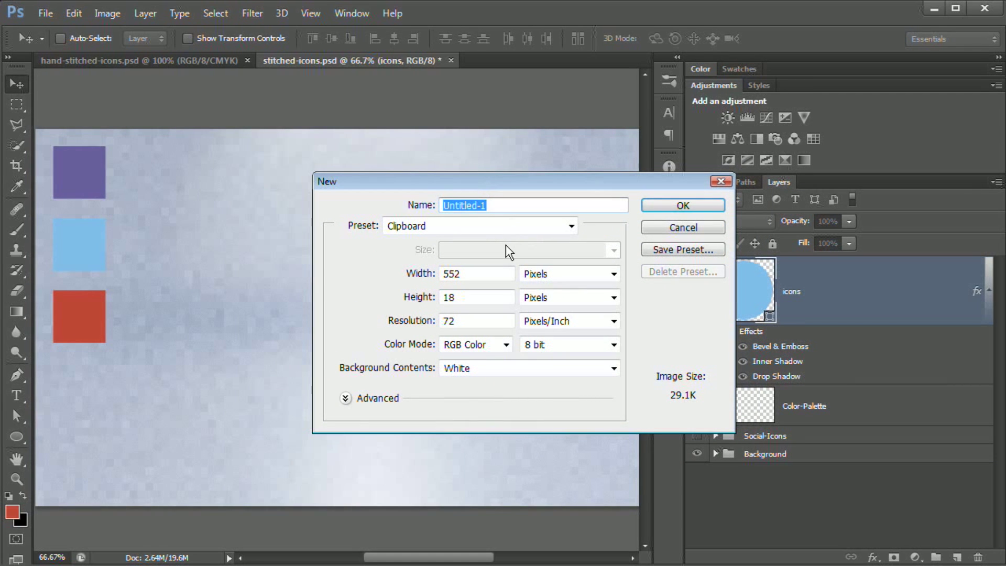
{"action": "type", "text": "pattern"}
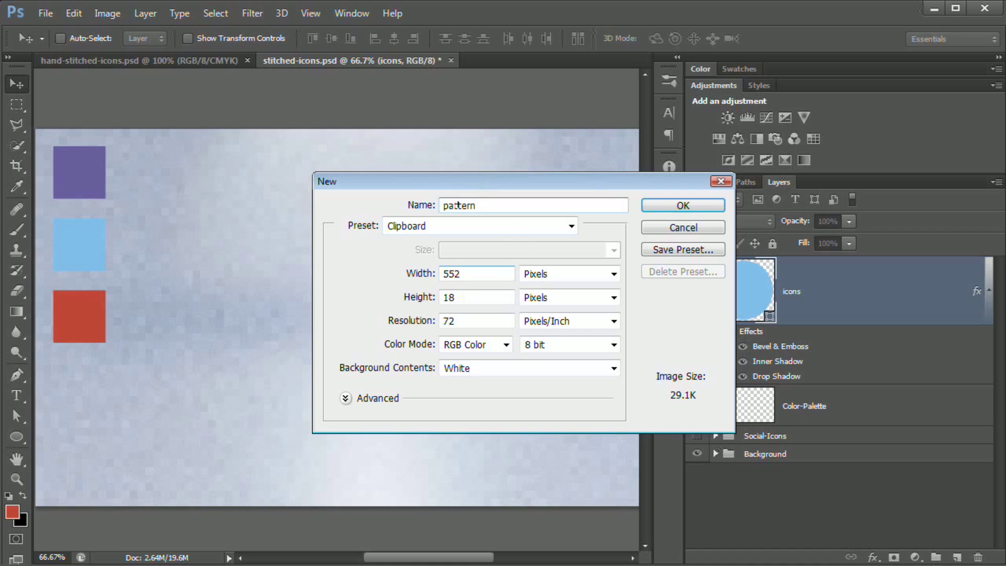
{"action": "key", "text": "Tab"}
{"action": "type", "text": "4"}
{"action": "key", "text": "Tab"}
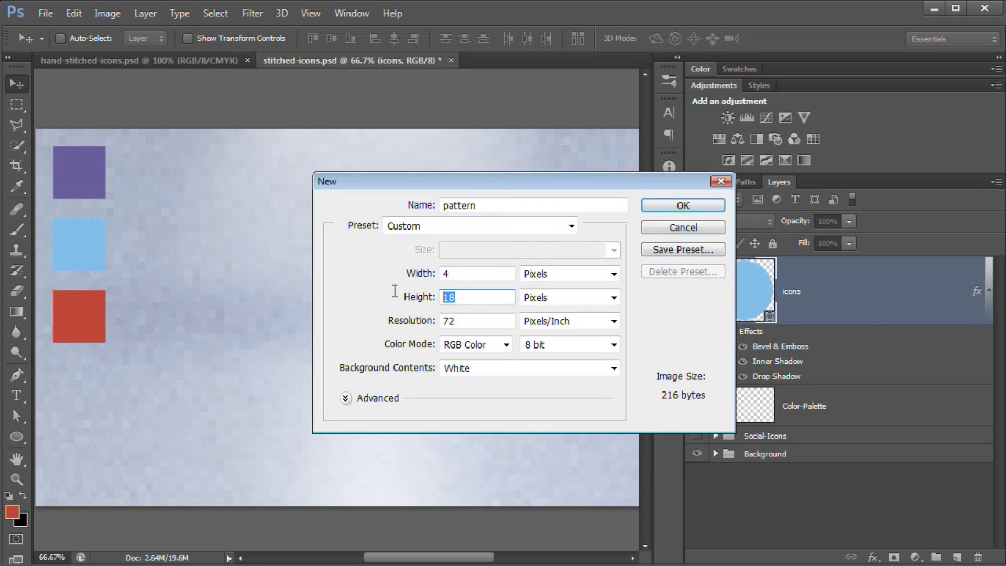
{"action": "type", "text": "4"}
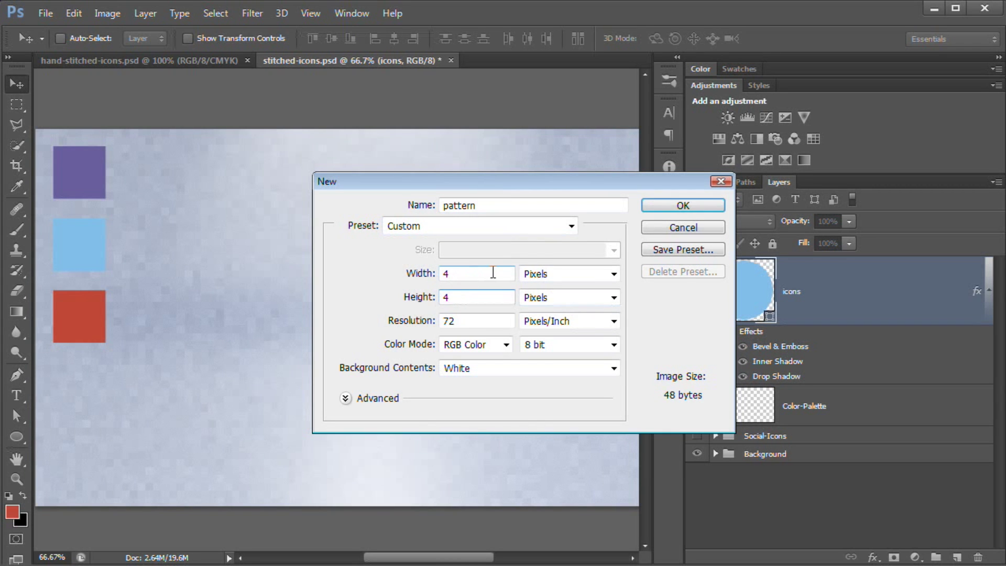
{"action": "left_click", "coordinate": [674, 207]}
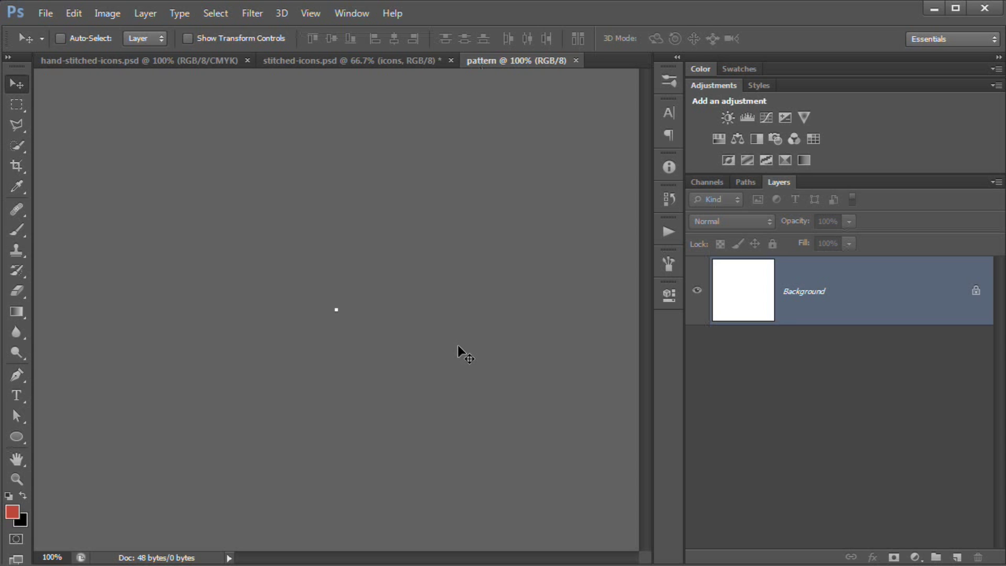
Step: Zoom to 3200% and convert the locked Background into Layer 0
{"action": "key", "text": "ctrl+plus"}
{"action": "key", "text": "ctrl+plus"}
{"action": "key", "text": "ctrl+plus"}
{"action": "key", "text": "ctrl+plus"}
{"action": "key", "text": "ctrl+plus"}
{"action": "key", "text": "ctrl+plus"}
{"action": "key", "text": "ctrl+plus"}
{"action": "key", "text": "ctrl+plus"}
{"action": "key", "text": "ctrl+plus"}
{"action": "key", "text": "ctrl+plus"}
{"action": "key", "text": "ctrl+plus"}
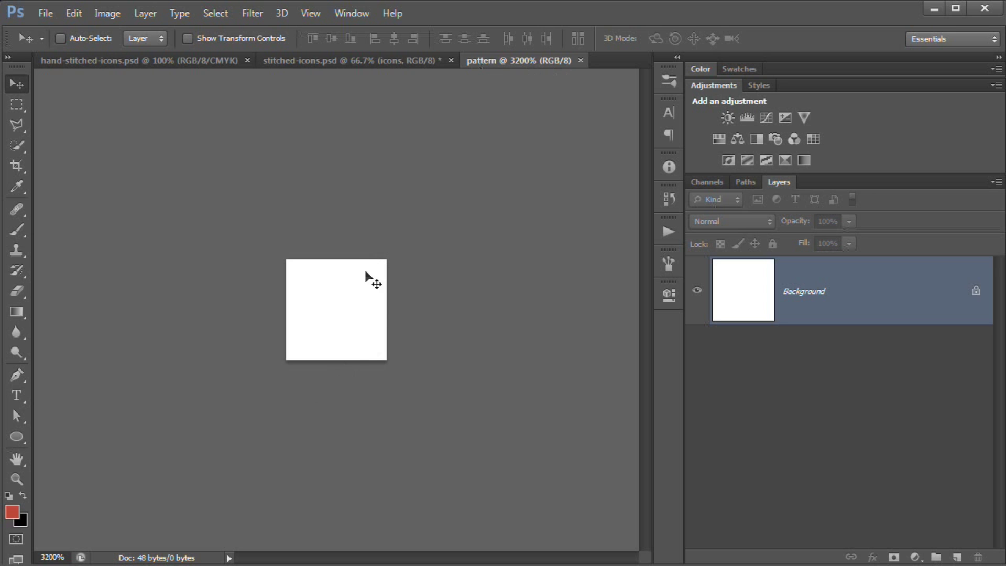
{"action": "double_click", "coordinate": [797, 297]}
{"action": "left_click_drag", "start_coordinate": [703, 270], "coordinate": [401, 208]}
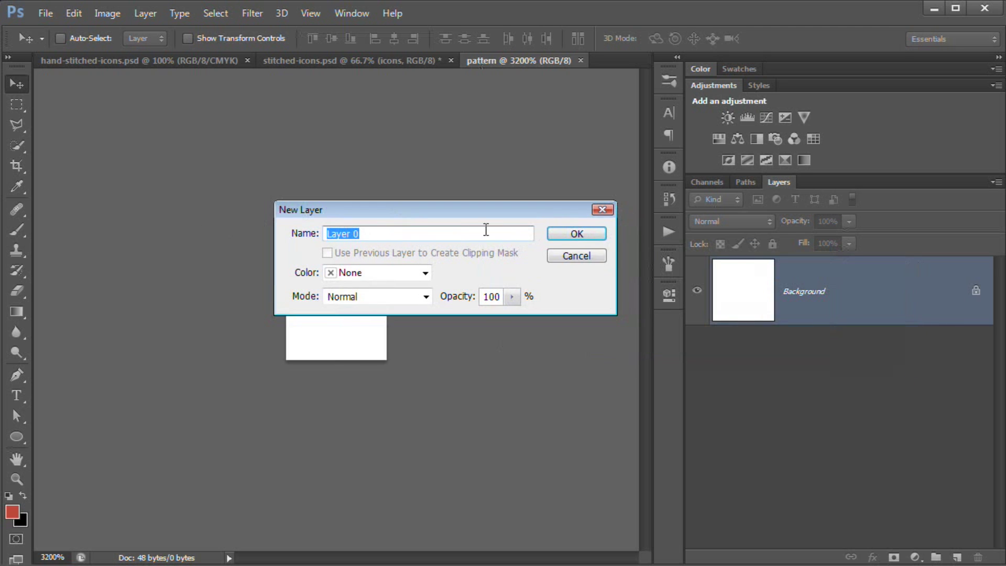
{"action": "left_click", "coordinate": [577, 232]}
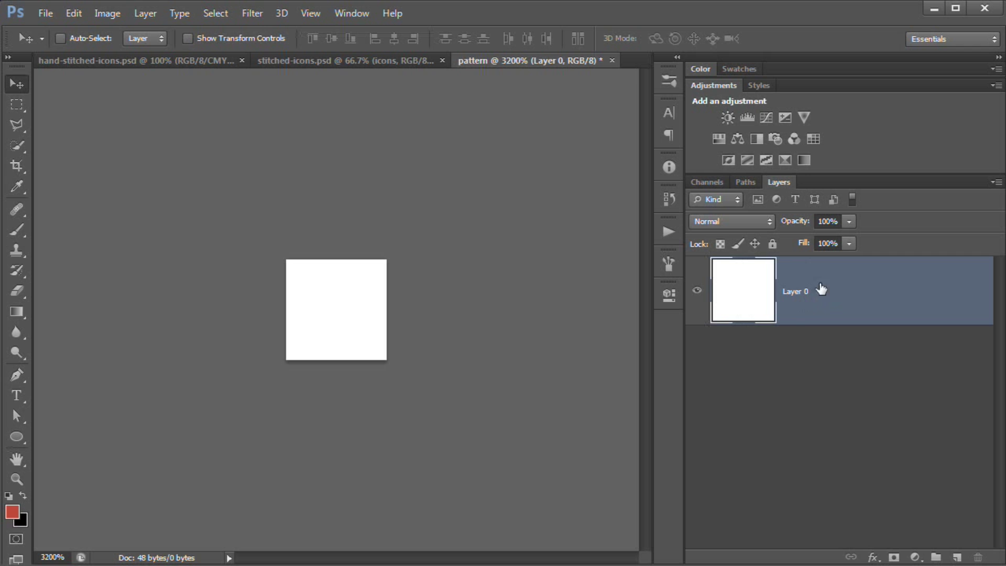
Step: Add an empty Layer 1 and delete Layer 0
{"action": "left_click", "coordinate": [145, 13]}
{"action": "mouse_move", "coordinate": [369, 15]}
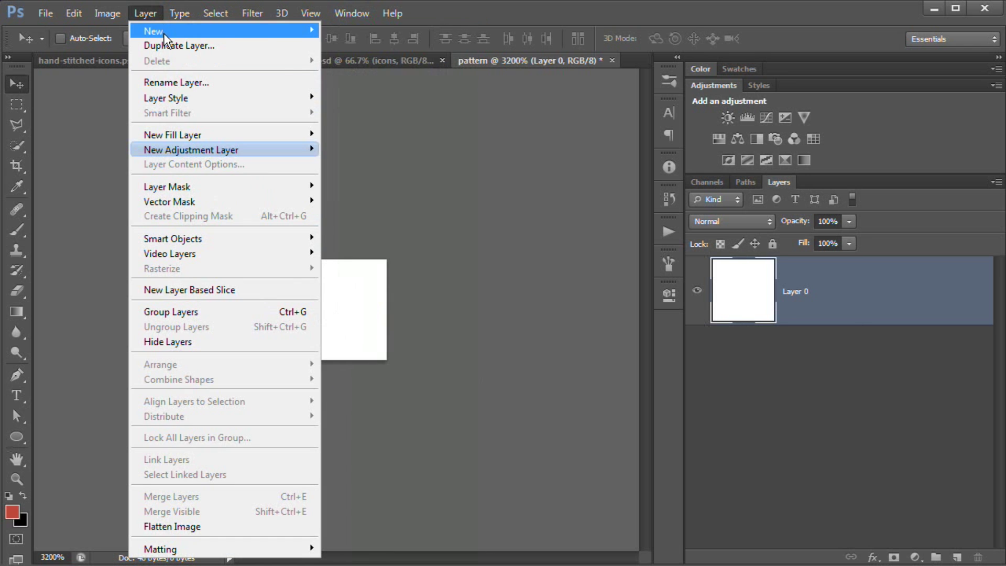
{"action": "mouse_move", "coordinate": [152, 20]}
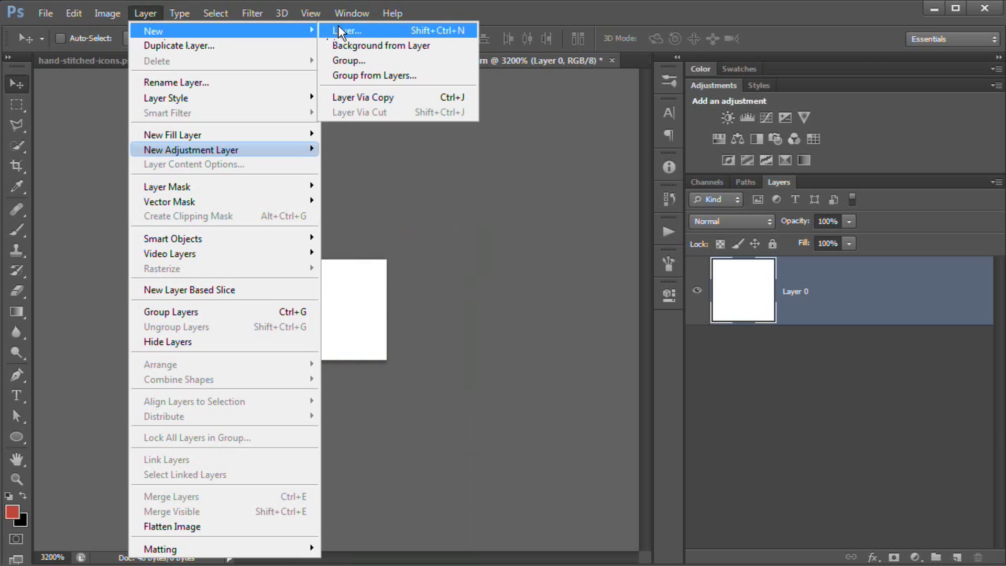
{"action": "left_click", "coordinate": [344, 31]}
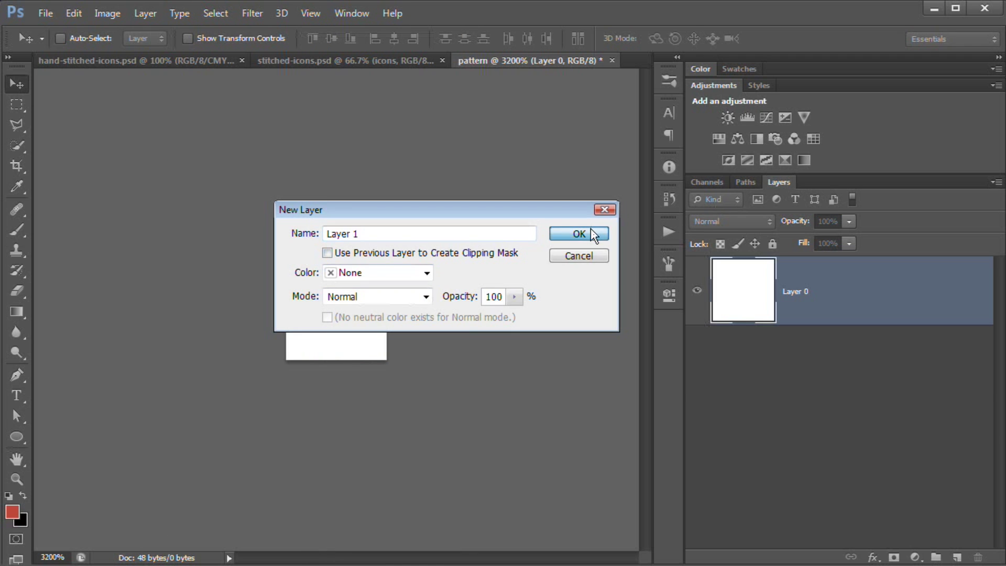
{"action": "left_click", "coordinate": [579, 231]}
{"action": "left_click", "coordinate": [834, 366]}
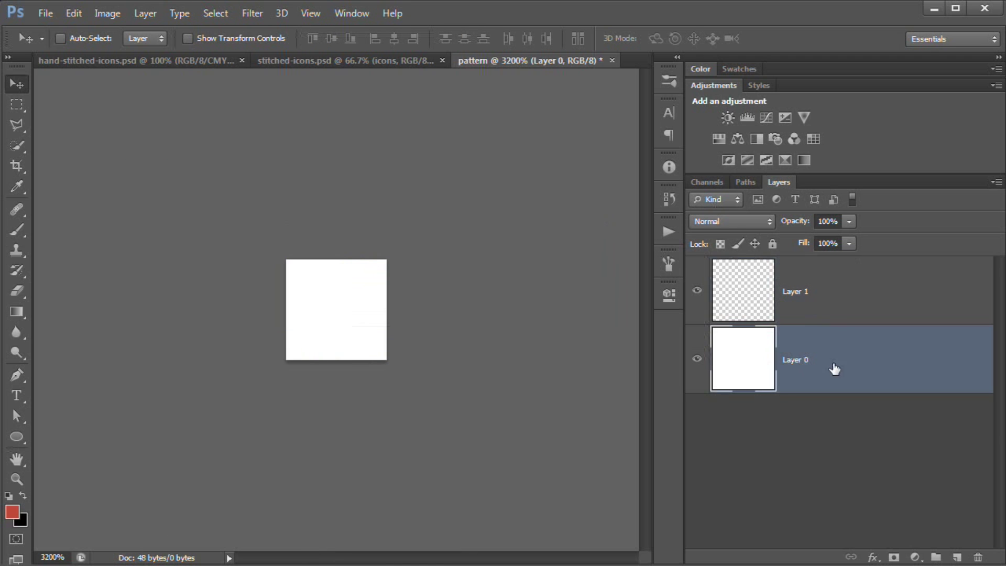
{"action": "left_click", "coordinate": [976, 555]}
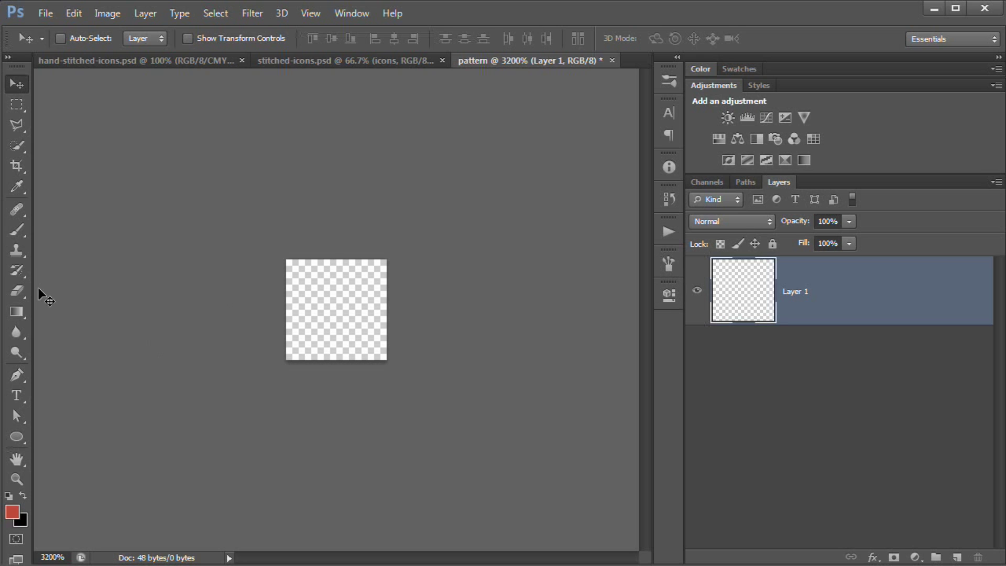
Step: Switch to the Pencil tool at 1 px with default black and white colours
{"action": "left_click_drag", "start_coordinate": [17, 230], "coordinate": [78, 234]}
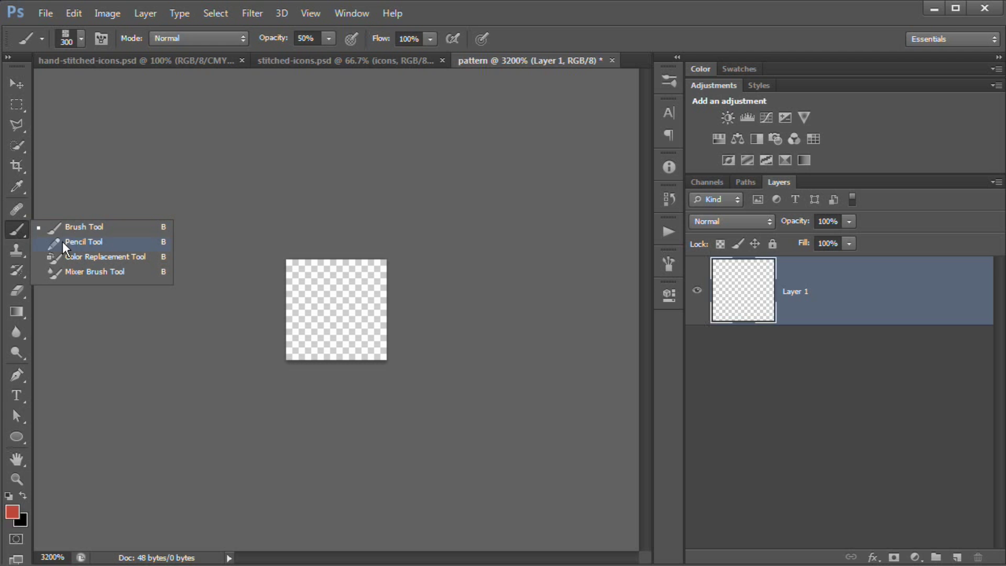
{"action": "left_click", "coordinate": [77, 243]}
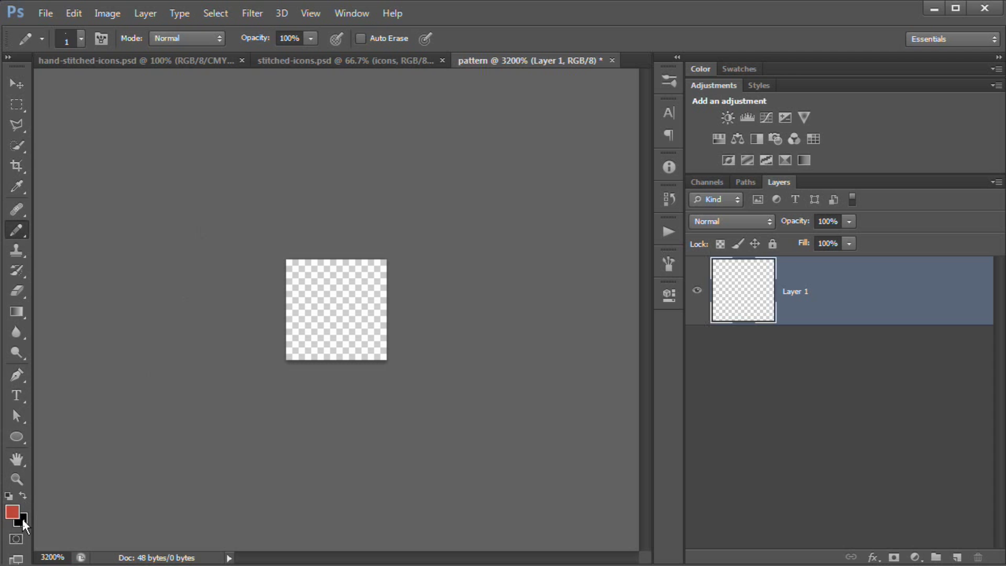
{"action": "key", "text": "d"}
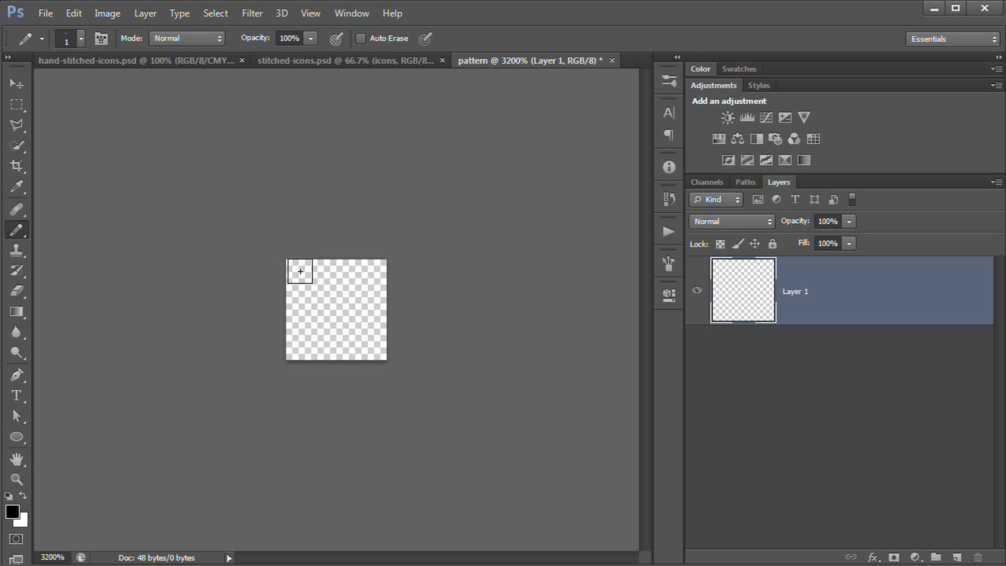
{"action": "left_click", "coordinate": [82, 39]}
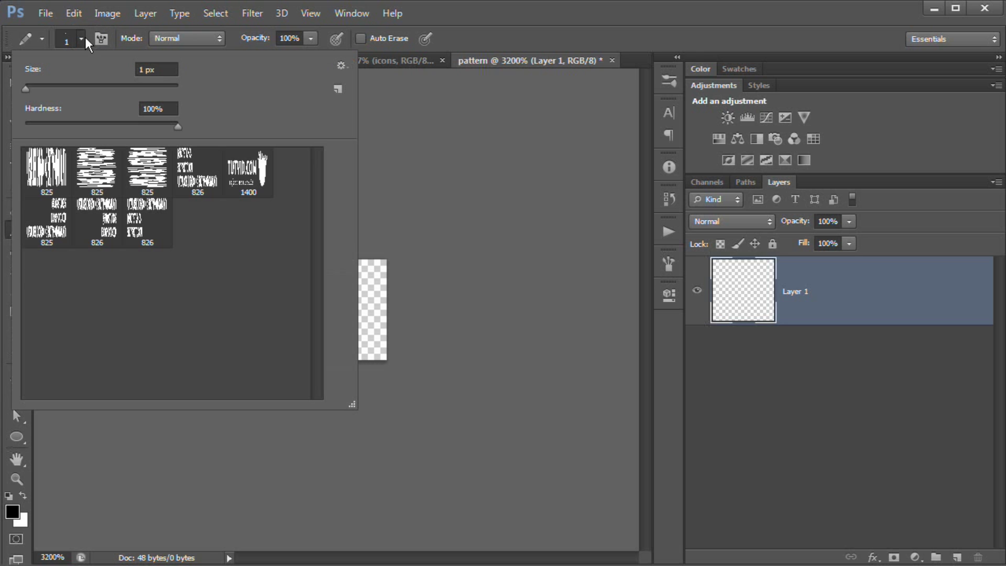
{"action": "left_click", "coordinate": [26, 90]}
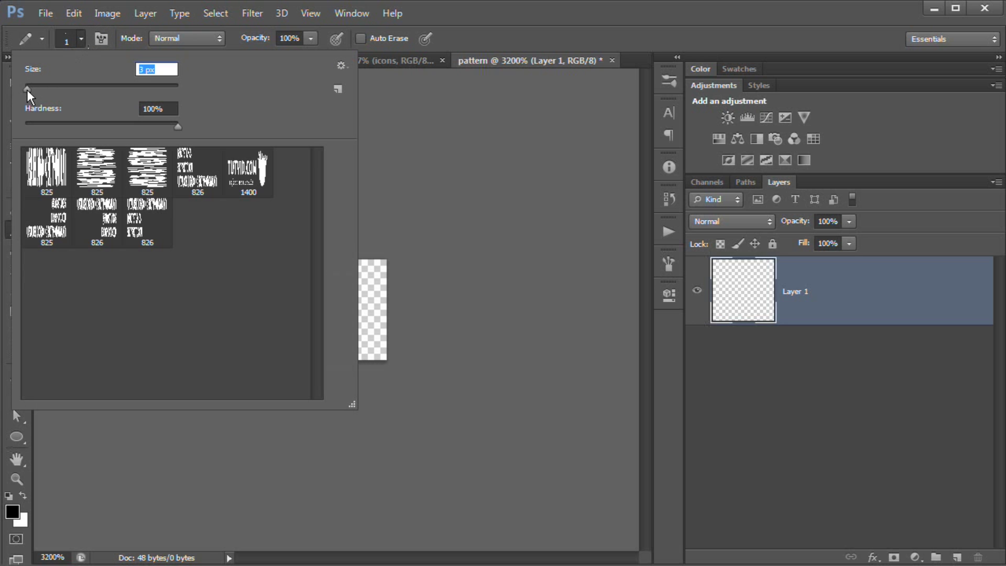
{"action": "left_click", "coordinate": [80, 39]}
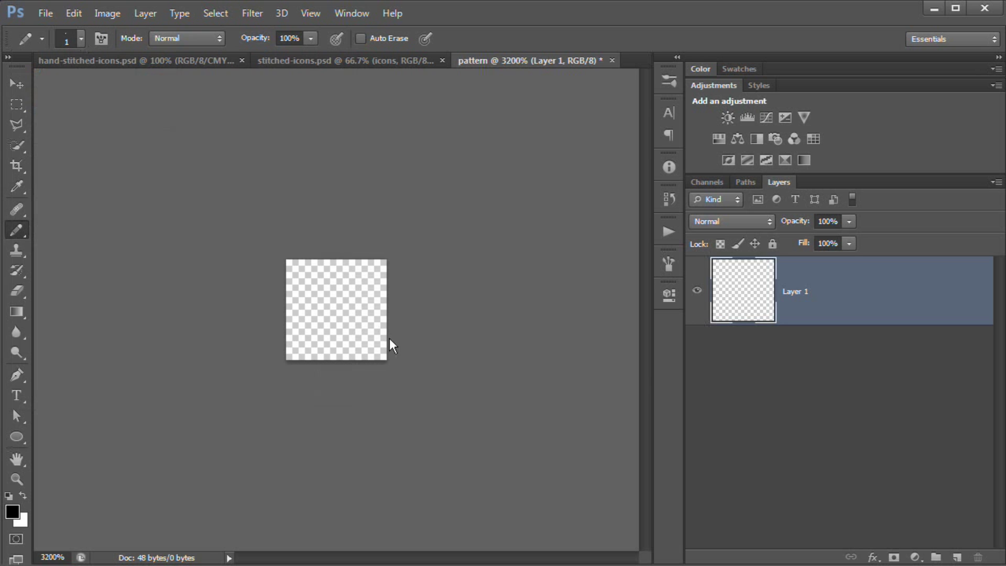
Step: Paint two black pixels, each with a white pixel directly beneath it
{"action": "left_click", "coordinate": [299, 272]}
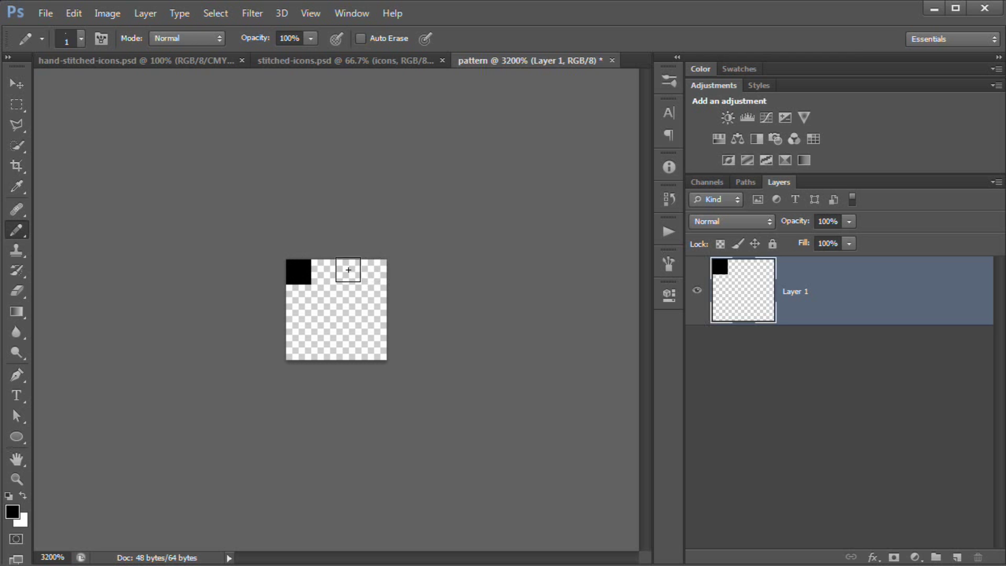
{"action": "left_click", "coordinate": [350, 297]}
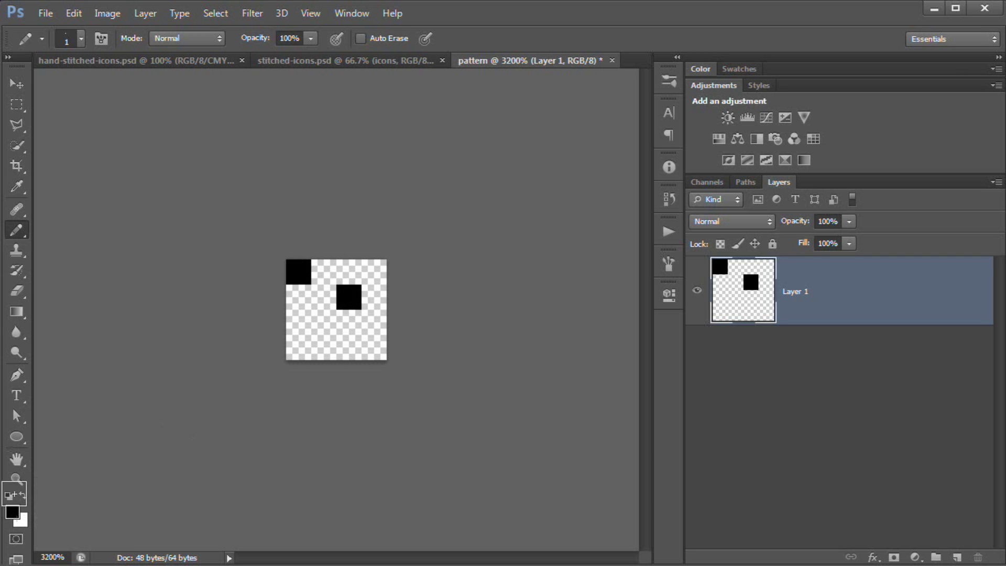
{"action": "key", "text": "x"}
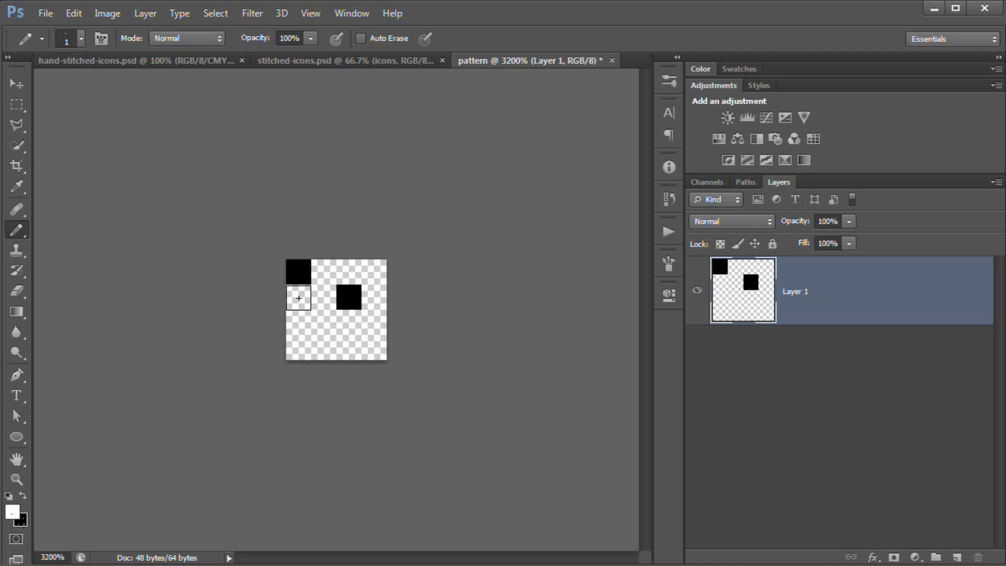
{"action": "left_click", "coordinate": [299, 296]}
{"action": "left_click", "coordinate": [349, 322]}
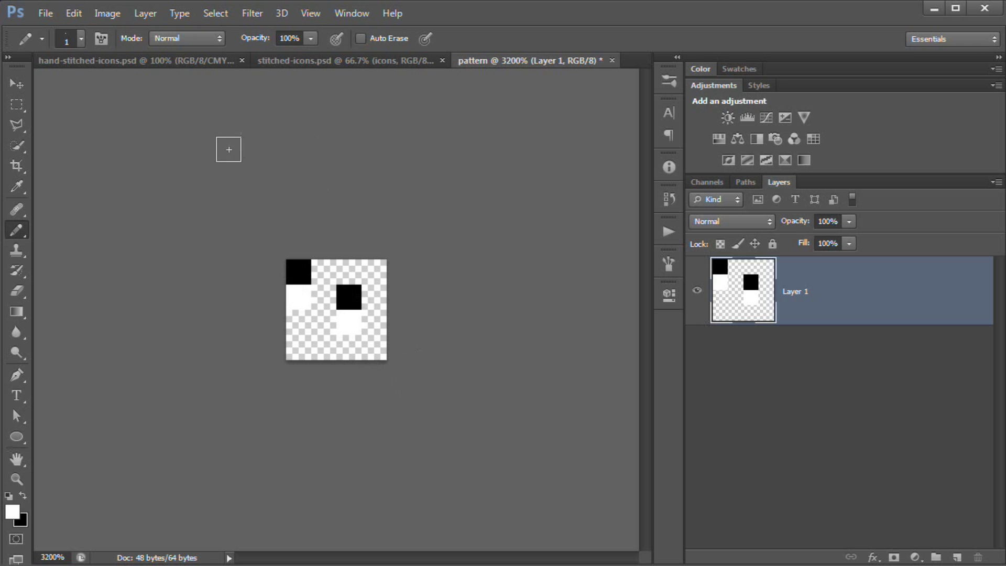
{"action": "left_click", "coordinate": [74, 13]}
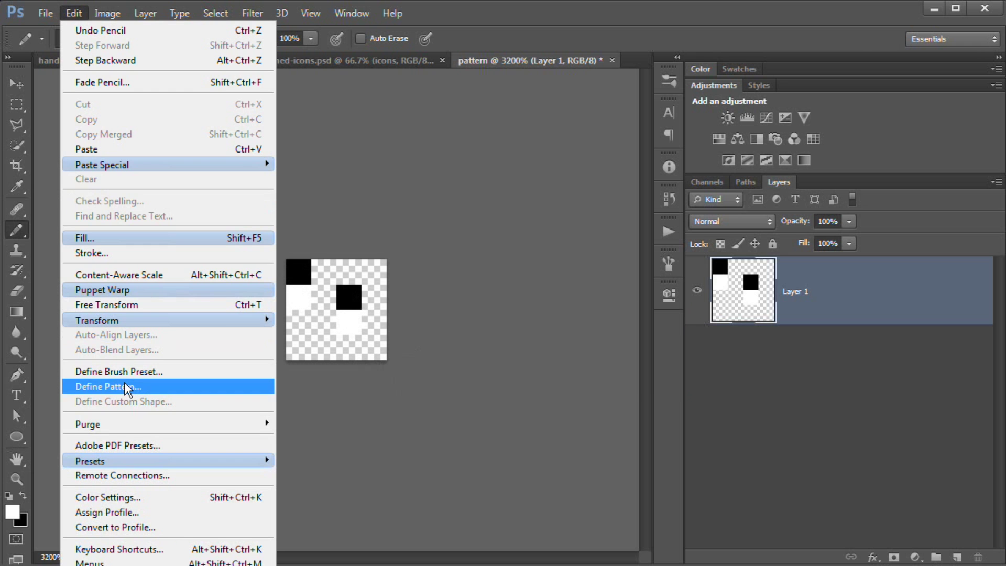
Step: Define the painted tile as a pattern named fabric_1
{"action": "left_click", "coordinate": [165, 385]}
{"action": "left_click_drag", "start_coordinate": [429, 316], "coordinate": [393, 276]}
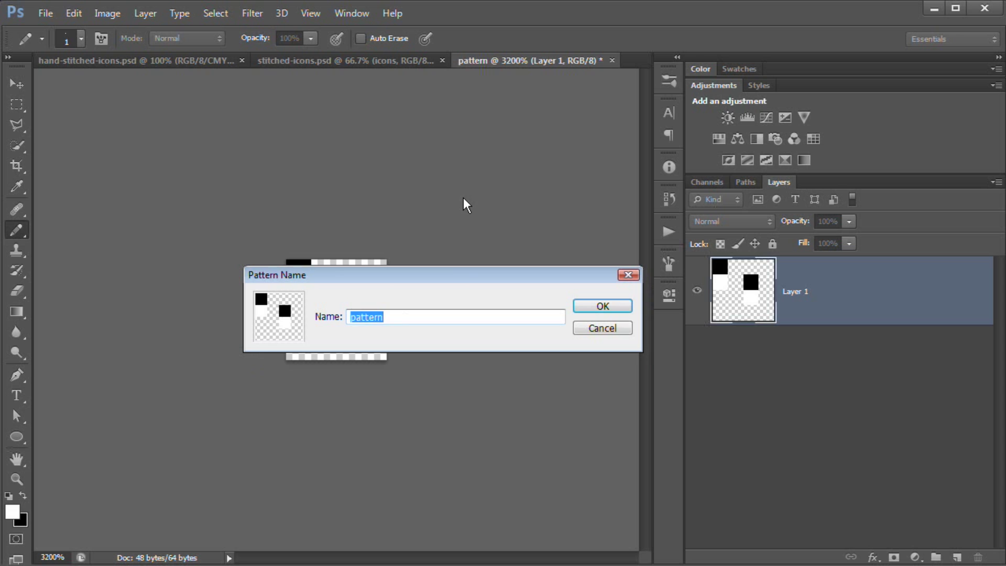
{"action": "type", "text": "fabri_1c"}
{"action": "left_click", "coordinate": [602, 306]}
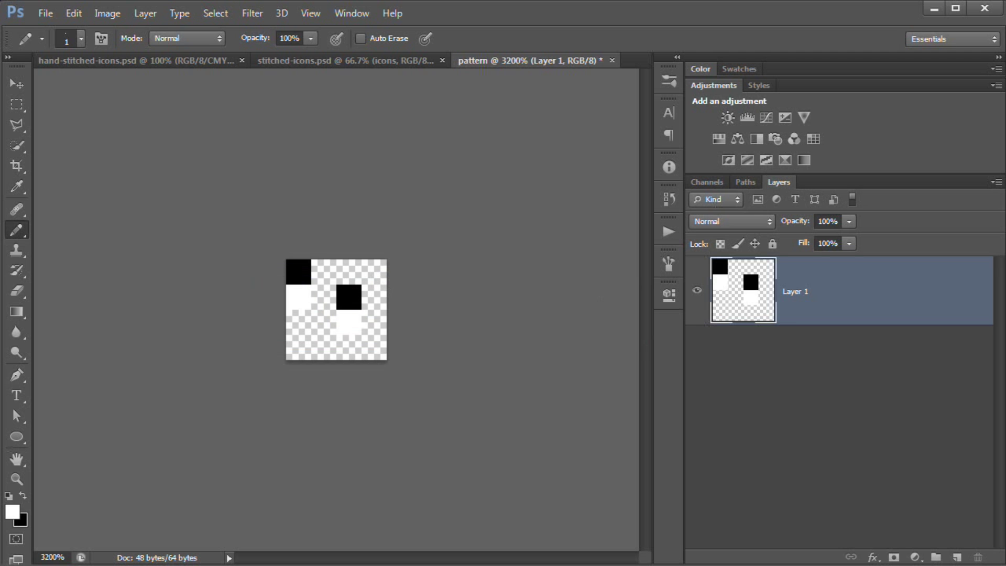
Step: Close the pattern document without saving and select the Move tool
{"action": "left_click", "coordinate": [612, 60]}
{"action": "left_click_drag", "start_coordinate": [768, 274], "coordinate": [555, 211]}
{"action": "left_click", "coordinate": [545, 274]}
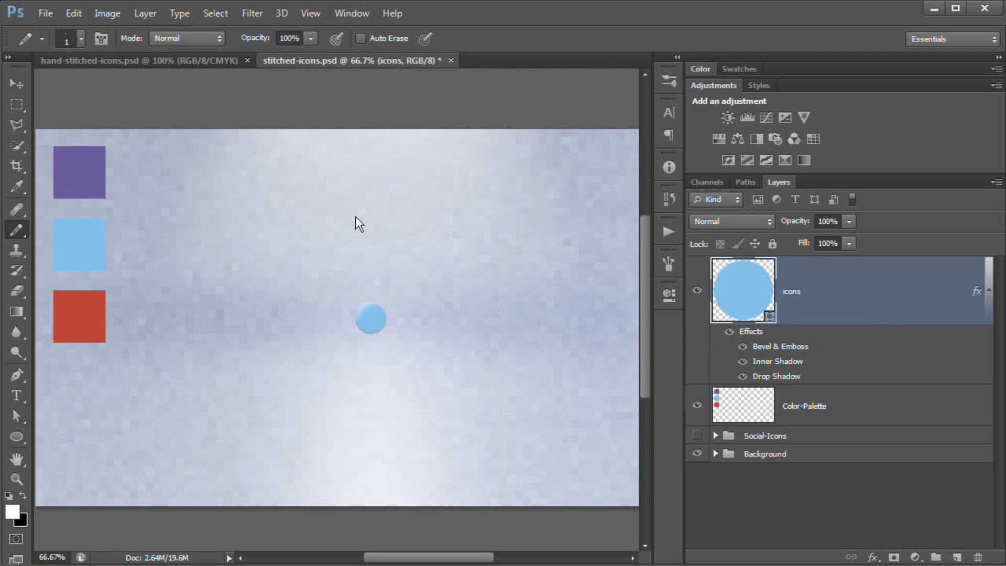
{"action": "left_click", "coordinate": [18, 82]}
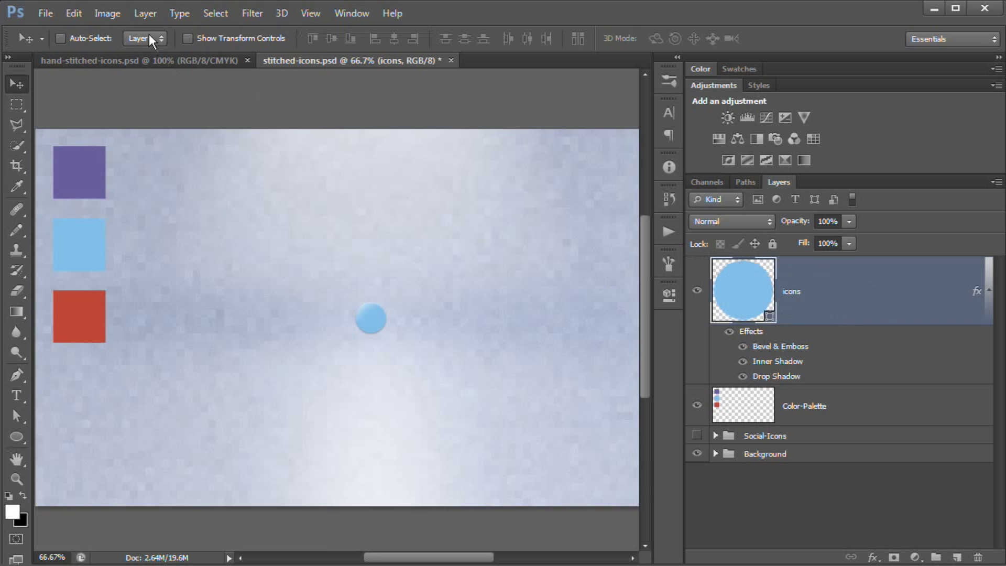
{"action": "left_click", "coordinate": [145, 13]}
{"action": "mouse_move", "coordinate": [237, 98]}
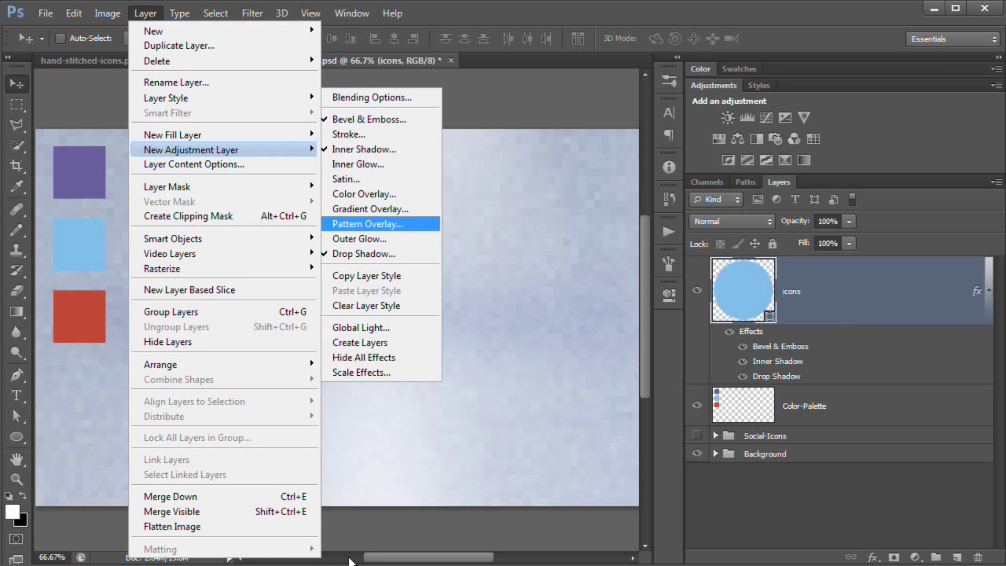
Step: Add a Pattern Overlay using the fabric_1 pixel tile, Soft Light blend, 50% opacity
{"action": "left_click", "coordinate": [378, 224]}
{"action": "left_click_drag", "start_coordinate": [776, 136], "coordinate": [749, 132]}
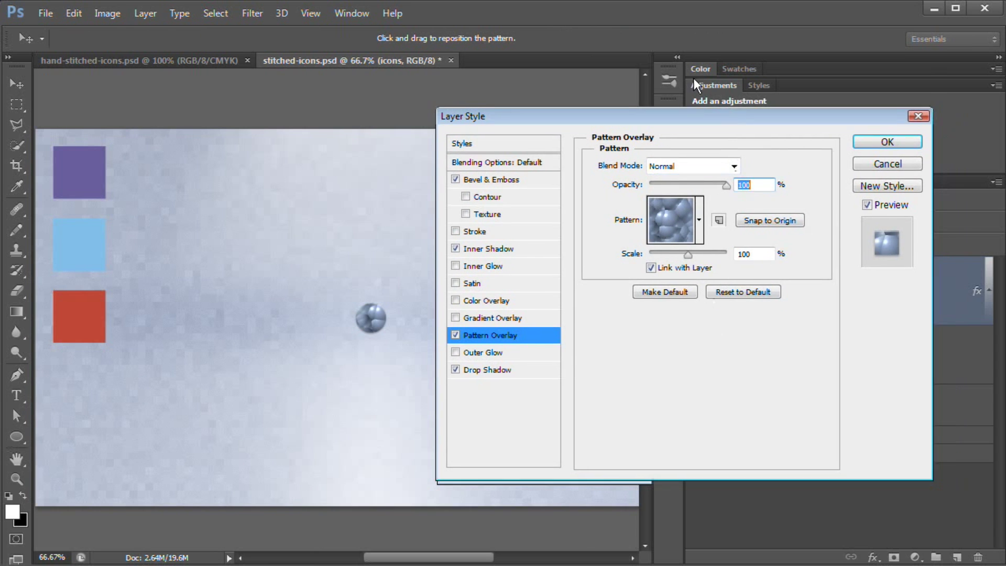
{"action": "left_click_drag", "start_coordinate": [692, 120], "coordinate": [602, 57]}
{"action": "left_click", "coordinate": [611, 164]}
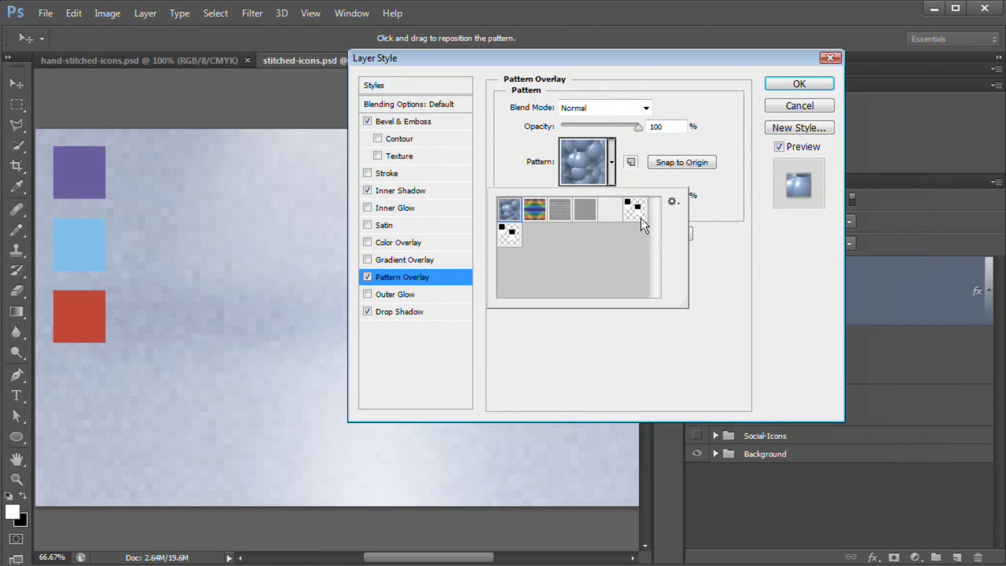
{"action": "left_click", "coordinate": [506, 237]}
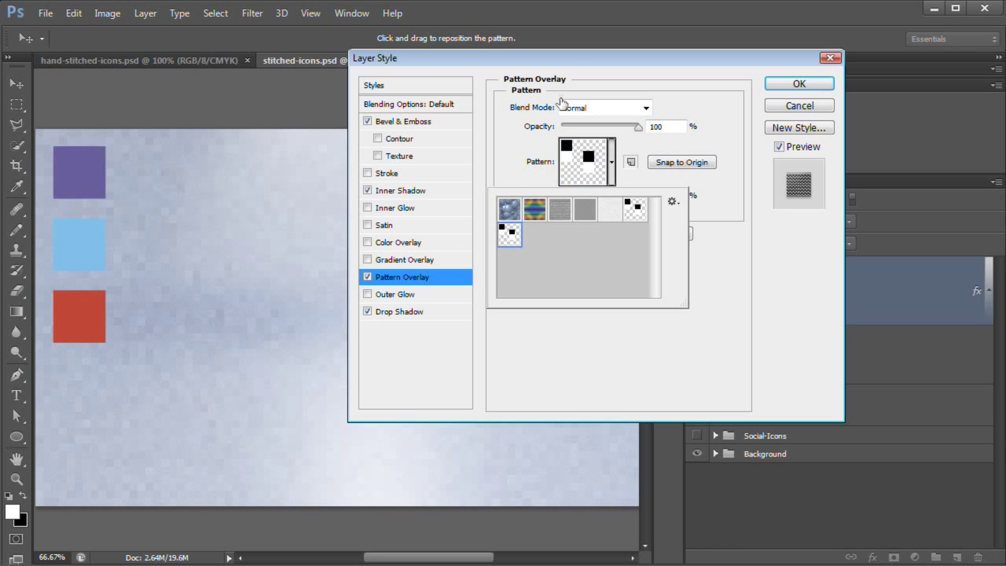
{"action": "left_click_drag", "start_coordinate": [563, 59], "coordinate": [681, 121]}
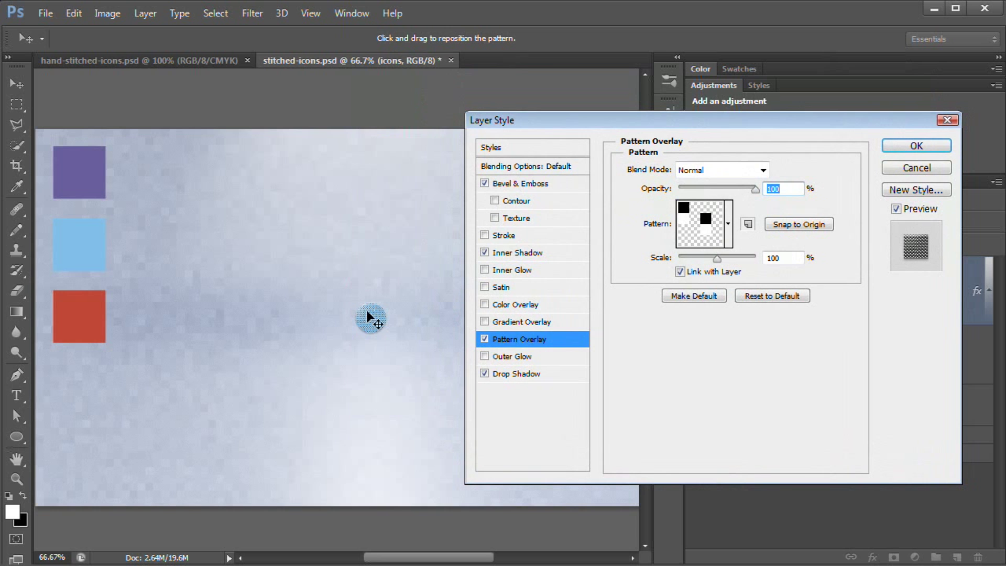
{"action": "left_click_drag", "start_coordinate": [752, 125], "coordinate": [718, 115]}
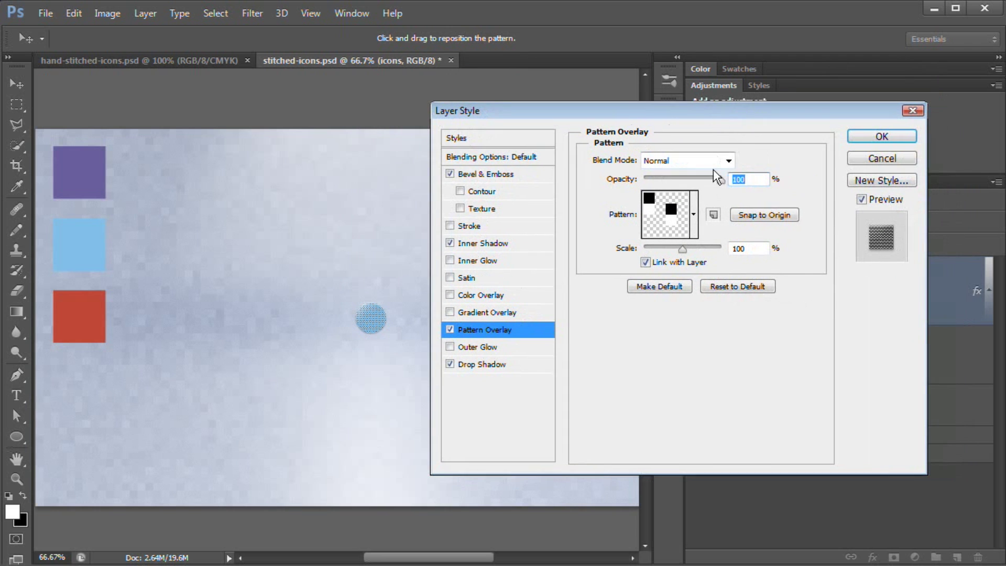
{"action": "left_click", "coordinate": [715, 161]}
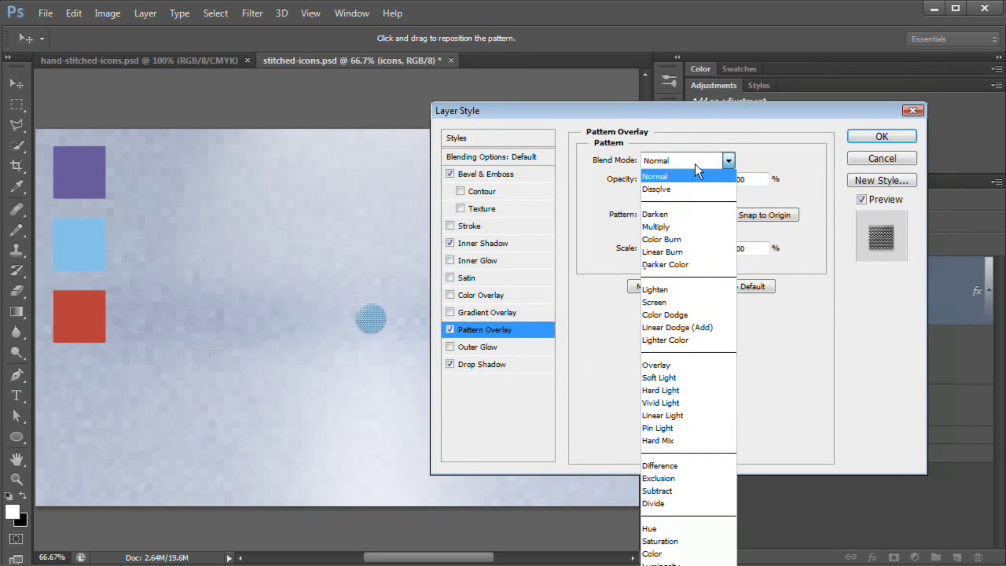
{"action": "left_click", "coordinate": [674, 377]}
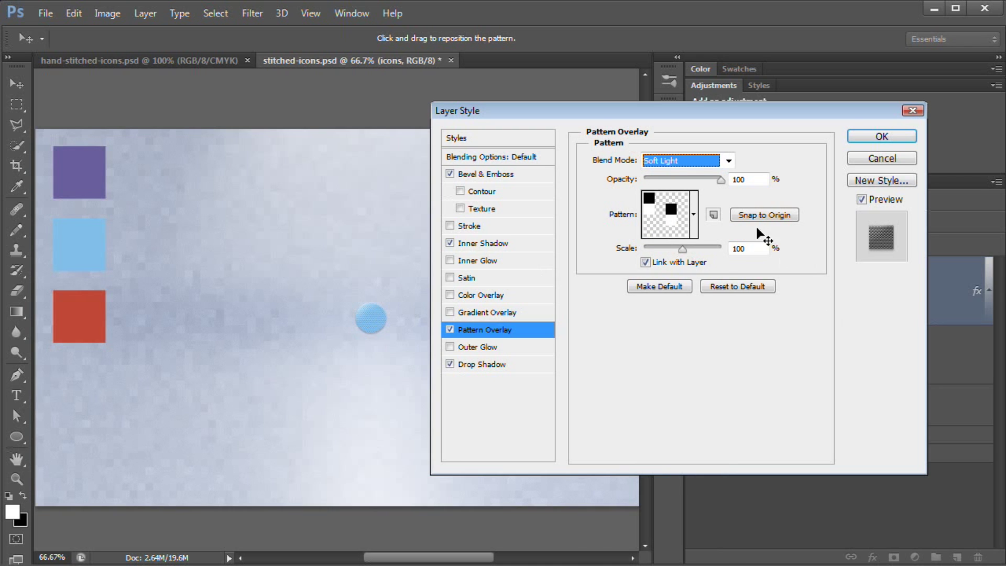
{"action": "left_click", "coordinate": [761, 181]}
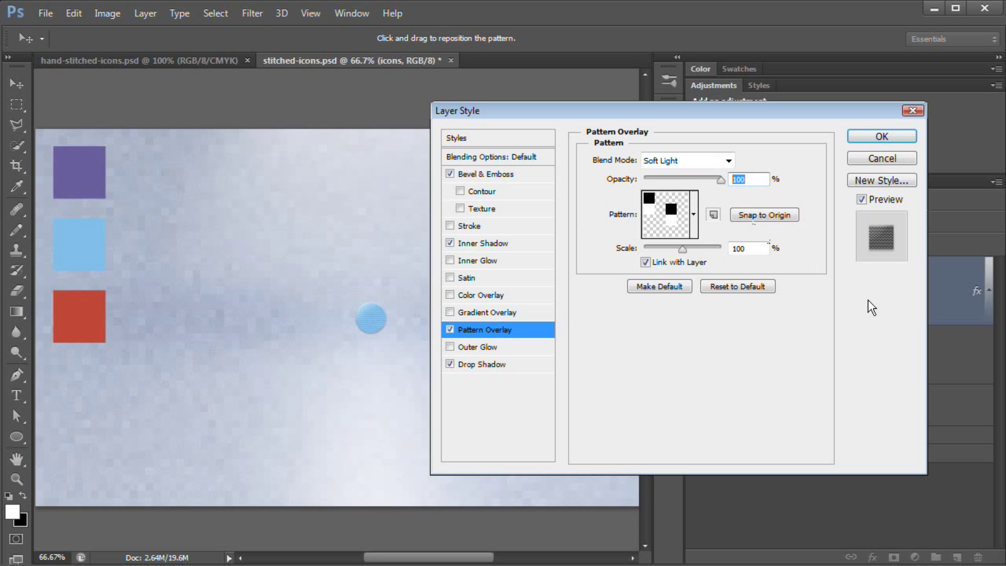
{"action": "type", "text": "50"}
{"action": "left_click", "coordinate": [882, 137]}
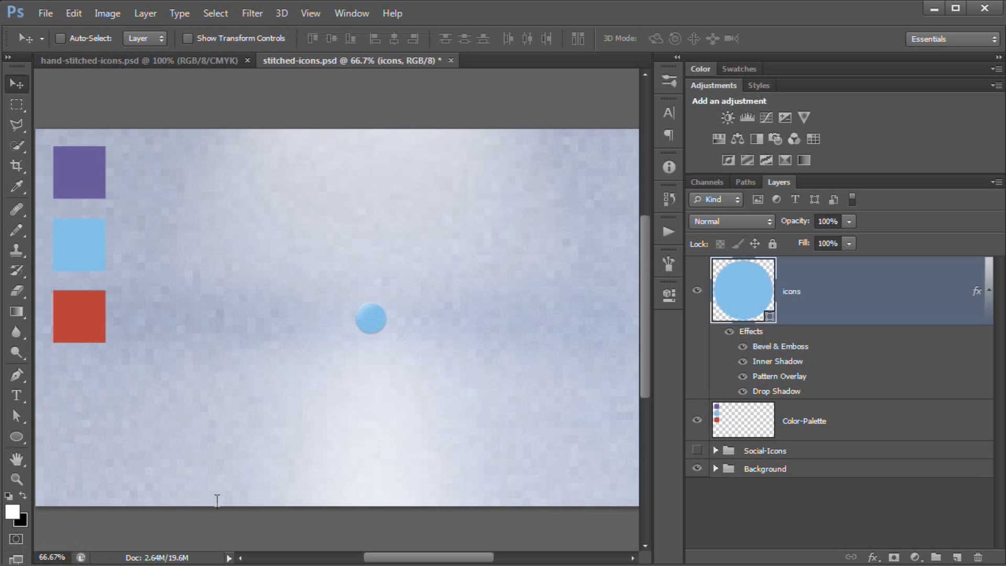
Step: Zoom to 100% with Ctrl+1 and collapse the icons layer's fx list
{"action": "key", "text": "ctrl+1"}
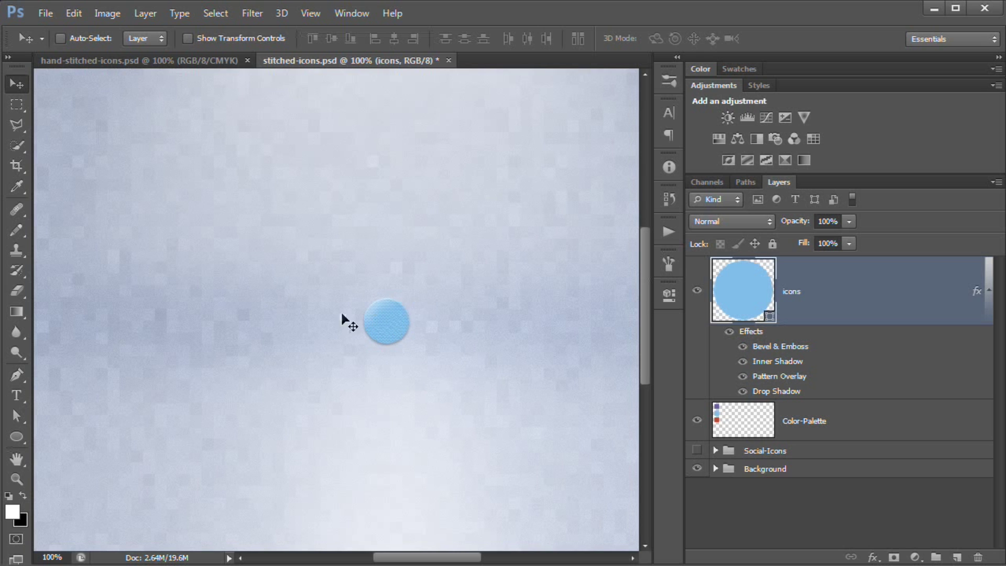
{"action": "left_click", "coordinate": [989, 292]}
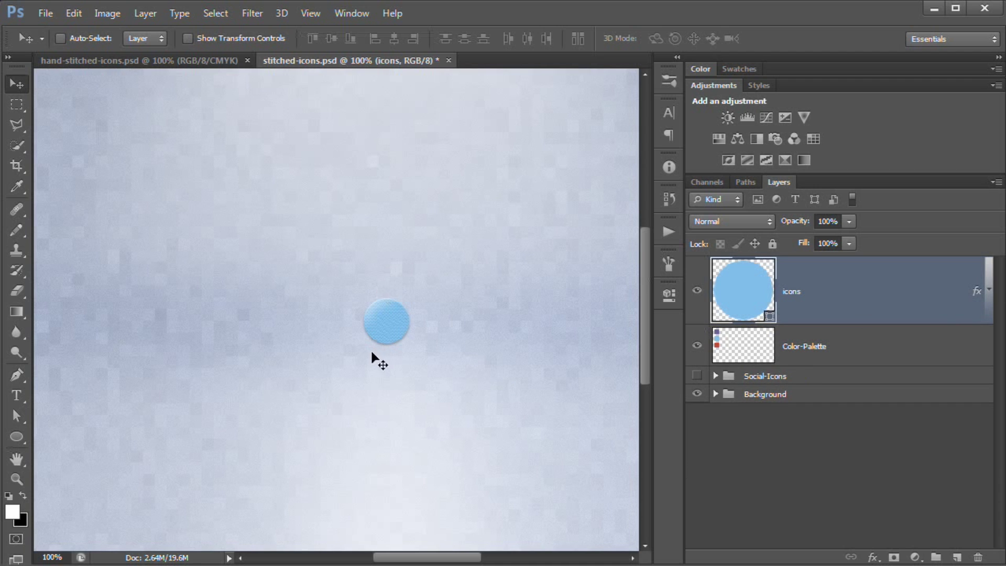
Step: Choose the Type tool with Strong anti-aliasing and black text colour
{"action": "left_click", "coordinate": [16, 395]}
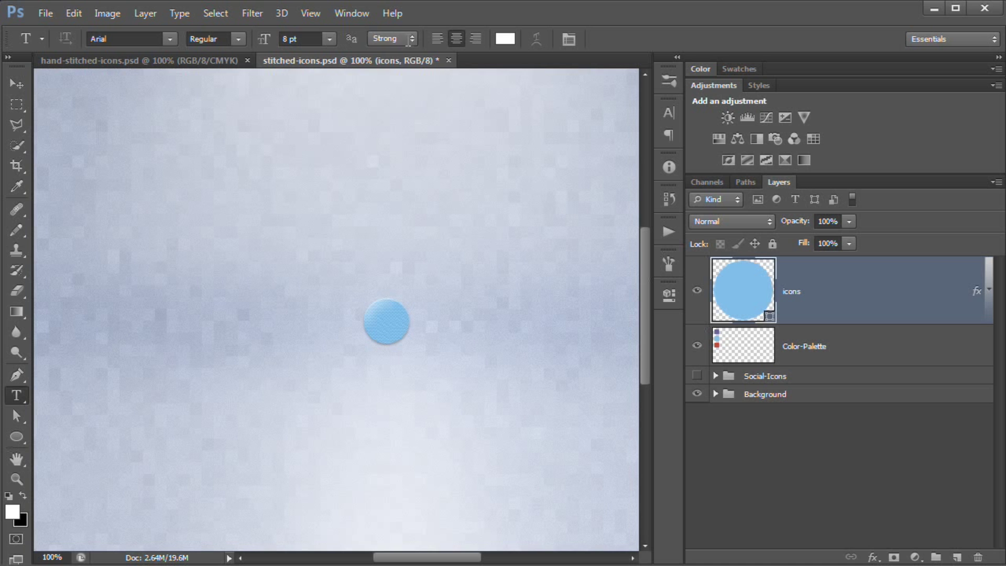
{"action": "left_click", "coordinate": [402, 39]}
{"action": "left_click", "coordinate": [388, 36]}
{"action": "left_click", "coordinate": [398, 38]}
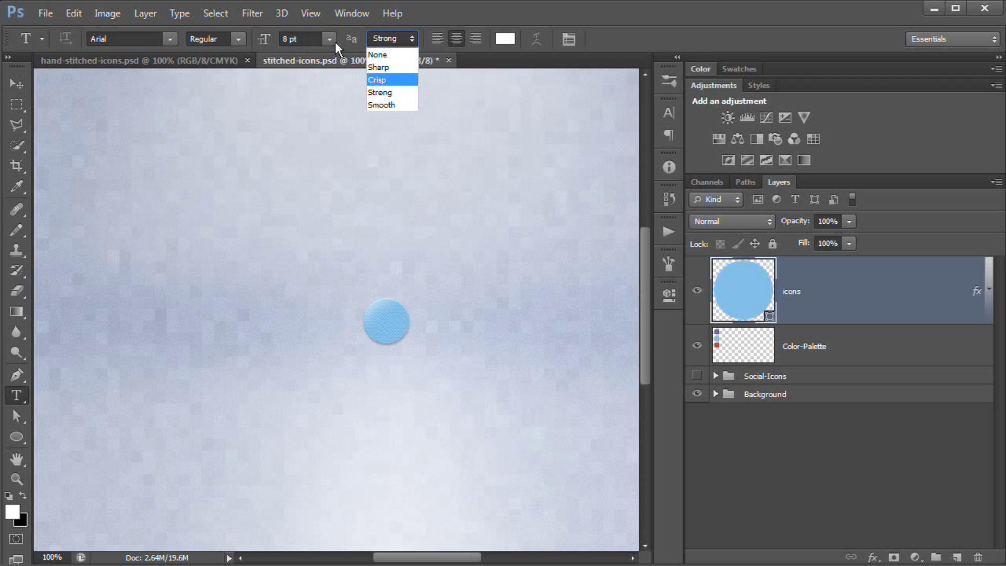
{"action": "left_click", "coordinate": [392, 93]}
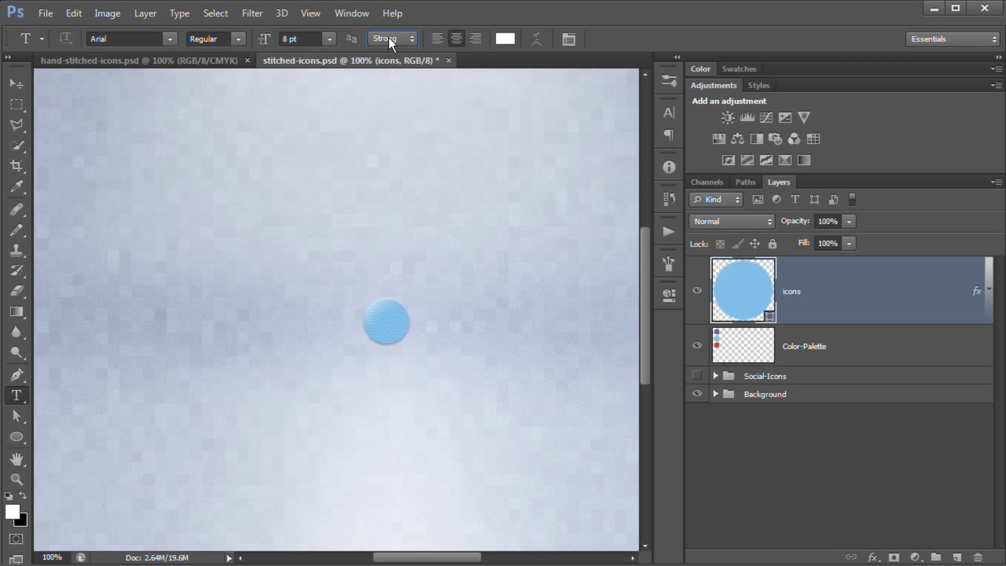
{"action": "left_click", "coordinate": [504, 38]}
{"action": "left_click_drag", "start_coordinate": [439, 252], "coordinate": [337, 475]}
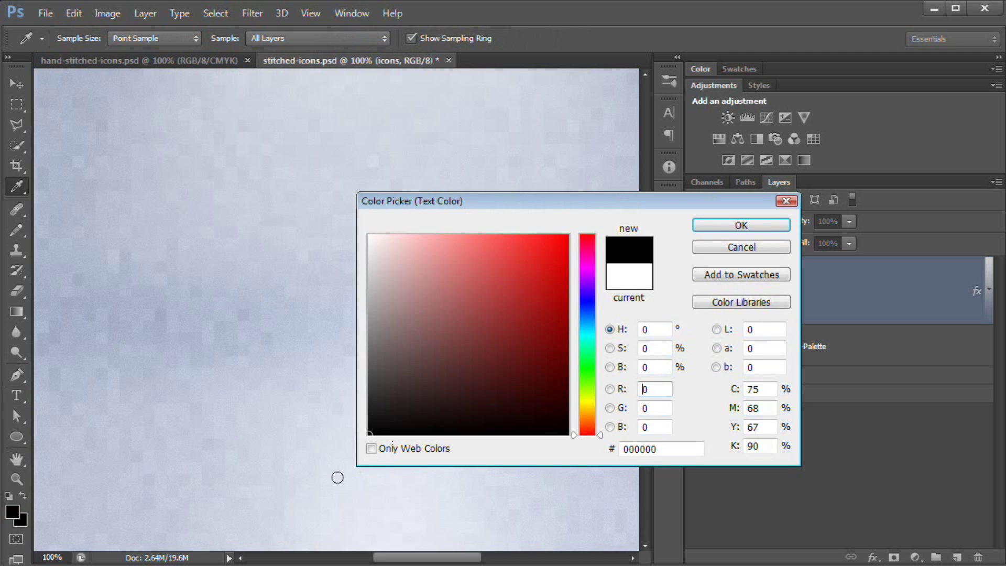
{"action": "left_click", "coordinate": [741, 225]}
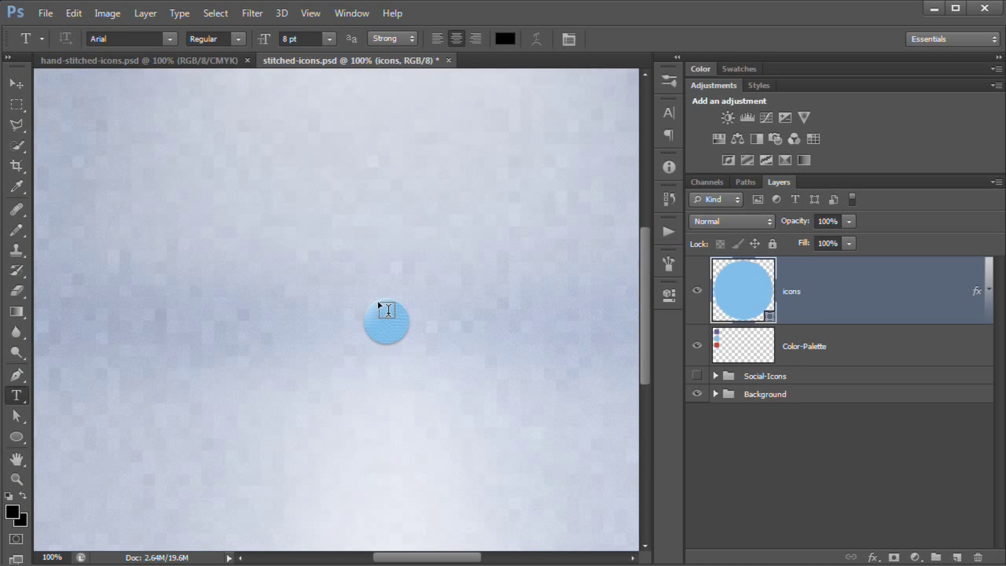
Step: Make the icons layer the active layer again
{"action": "left_click", "coordinate": [836, 342]}
{"action": "left_click", "coordinate": [806, 290]}
{"action": "left_click", "coordinate": [815, 338]}
{"action": "left_click", "coordinate": [808, 297]}
Step: Type a long row of dashes along the blue circle's outline and commit it
{"action": "left_click", "coordinate": [380, 295]}
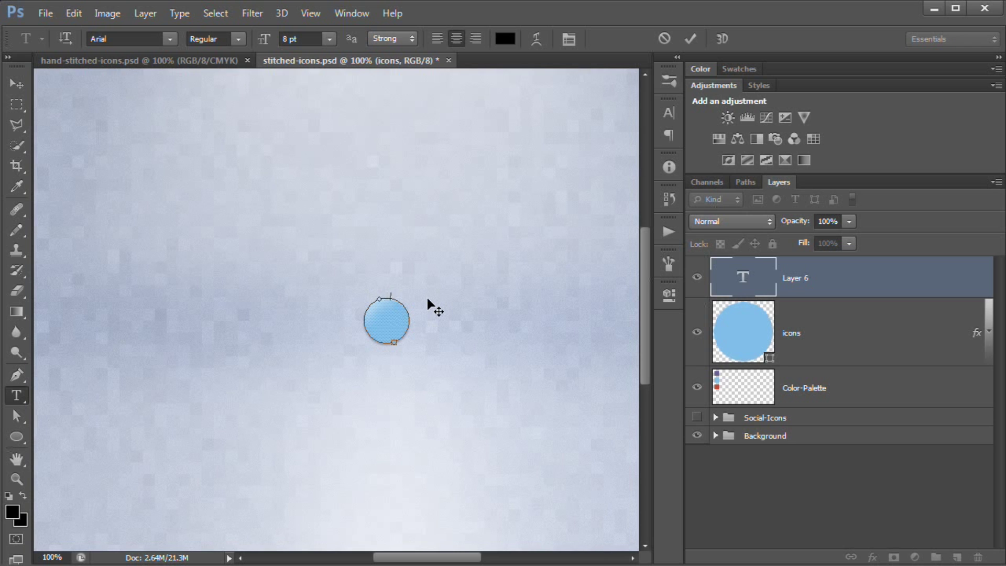
{"action": "type", "text": "-----------------------------------------"}
{"action": "left_click", "coordinate": [689, 38]}
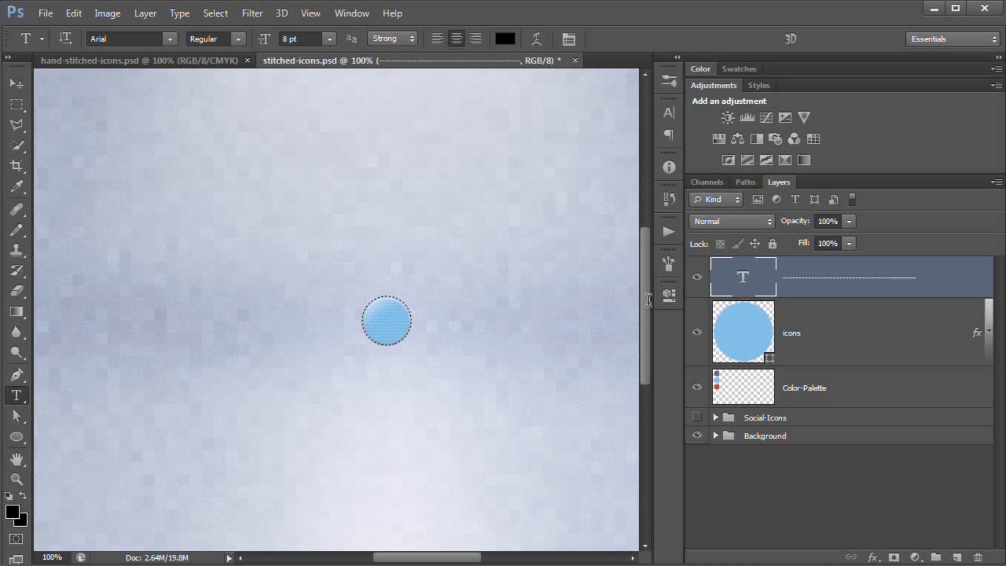
Step: Scale the dashed stitch ring to 80% width and 80% height
{"action": "left_click", "coordinate": [73, 13]}
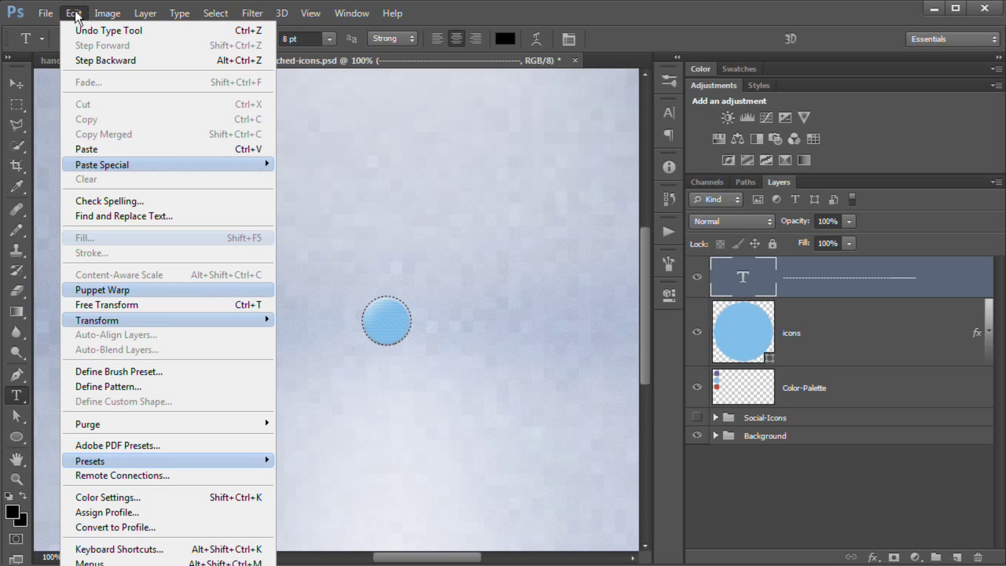
{"action": "mouse_move", "coordinate": [191, 320]}
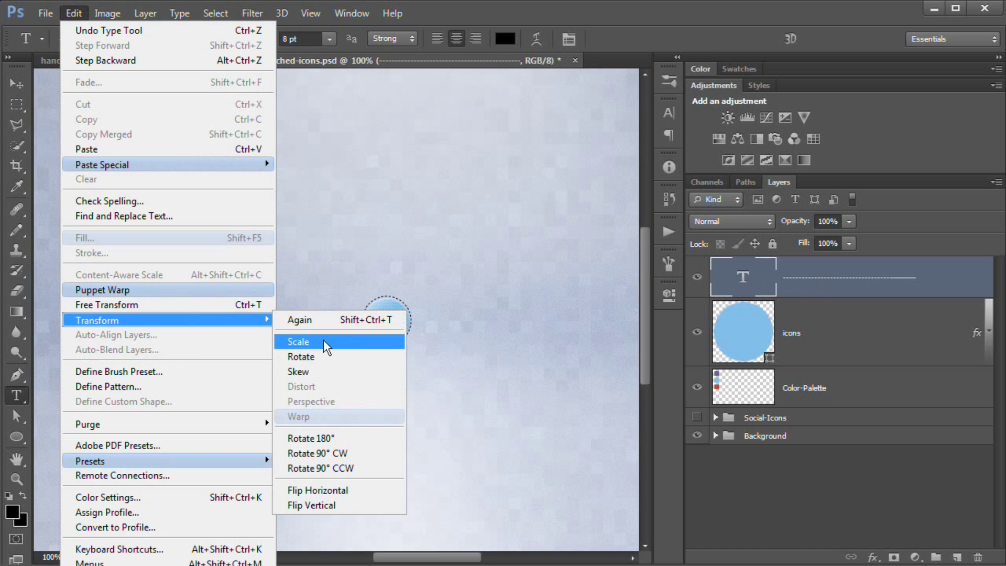
{"action": "left_click", "coordinate": [323, 340]}
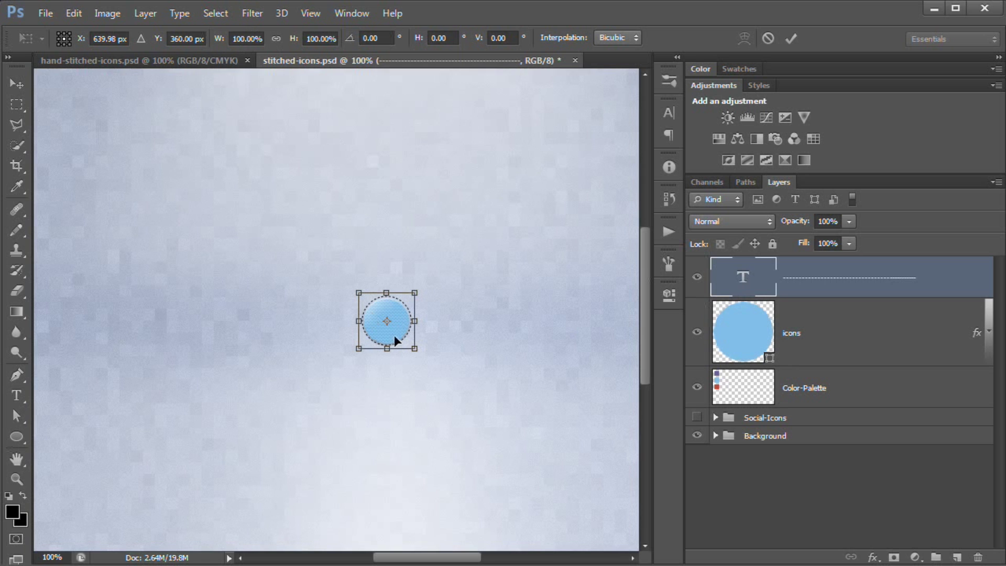
{"action": "left_click", "coordinate": [242, 38]}
{"action": "type", "text": "80"}
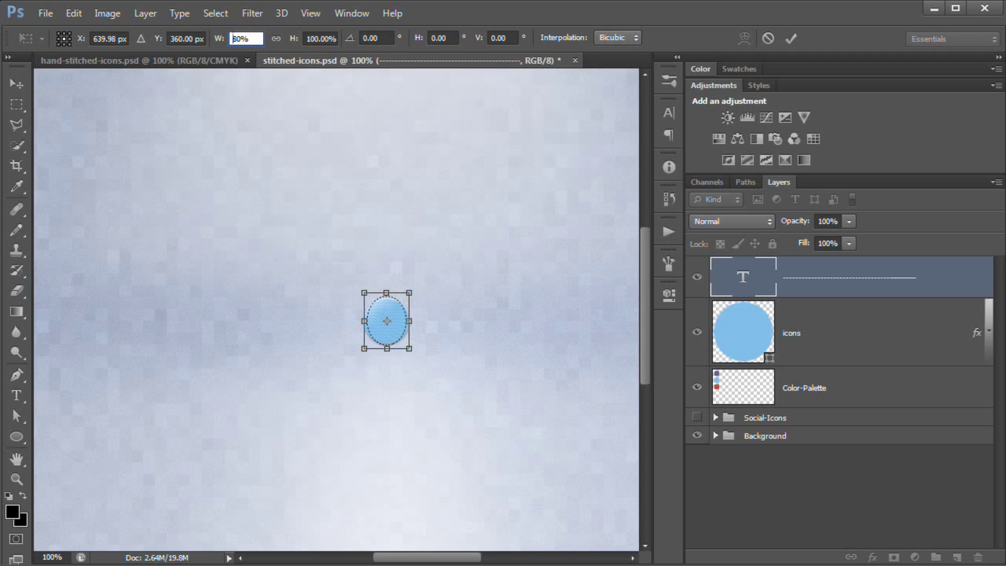
{"action": "key", "text": "Tab"}
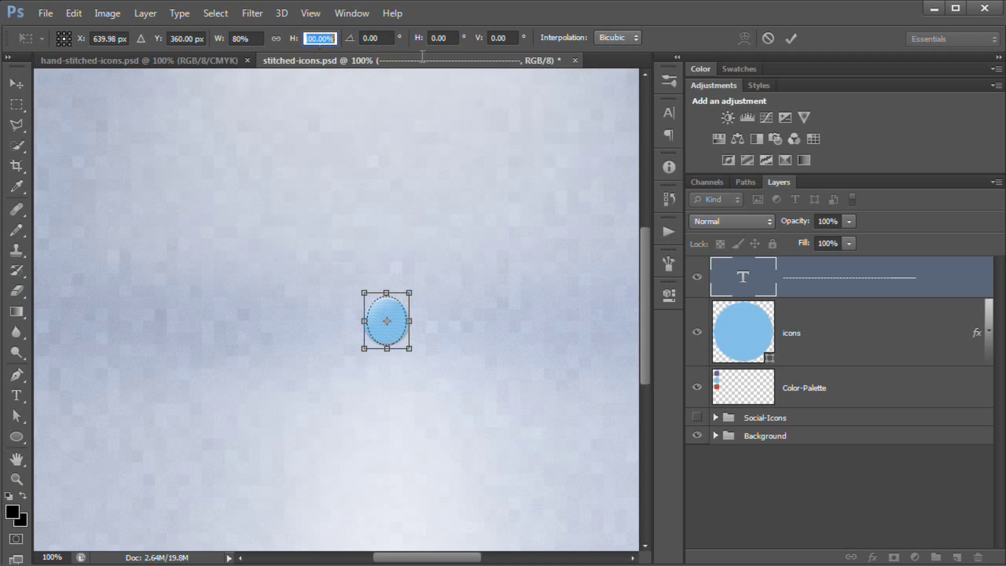
{"action": "type", "text": "80"}
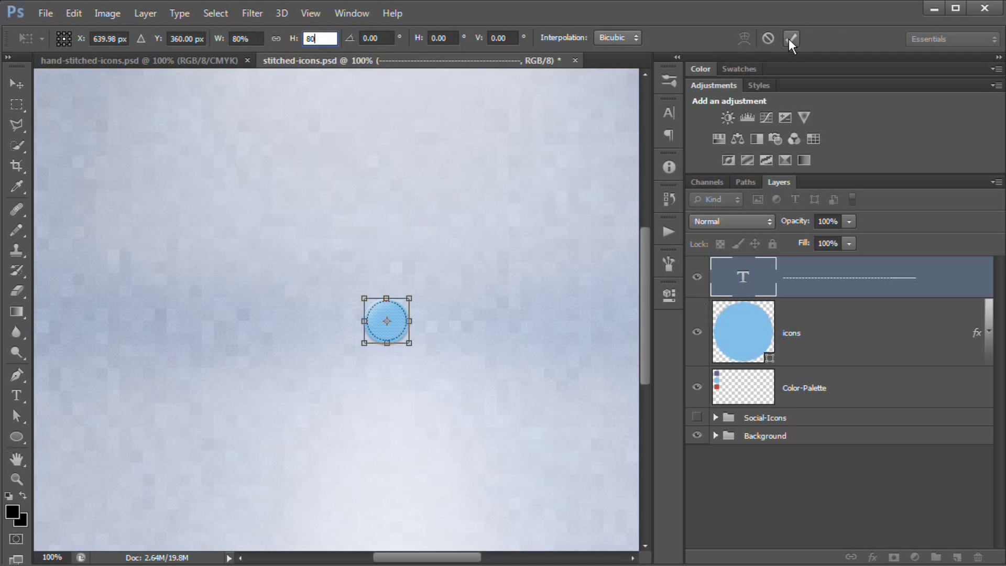
{"action": "left_click", "coordinate": [791, 39]}
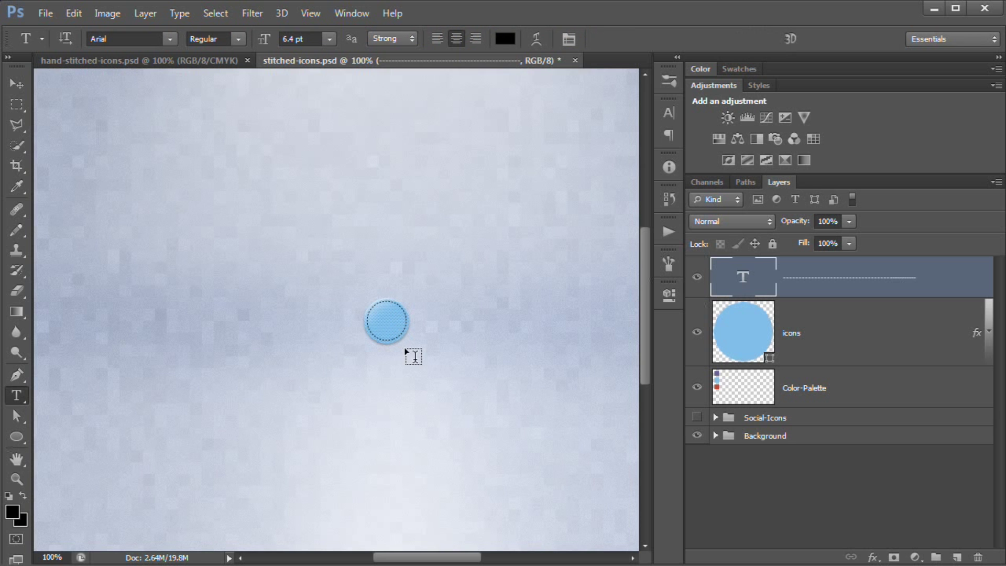
Step: Zoom in to inspect the stitch ring, then return to 100% view
{"action": "key", "text": "ctrl+plus"}
{"action": "key", "text": "ctrl+plus"}
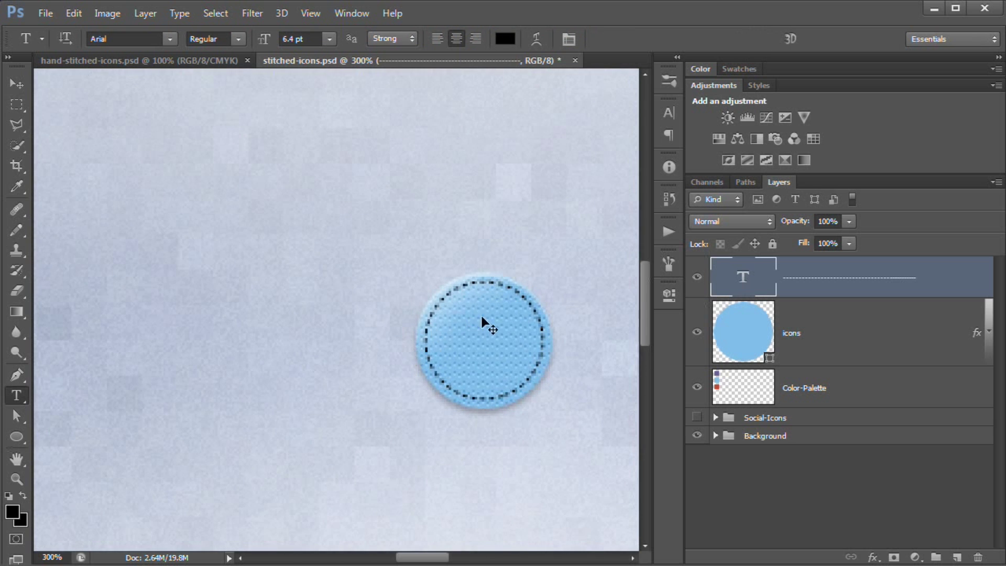
{"action": "left_click_drag", "start_coordinate": [488, 325], "coordinate": [353, 287]}
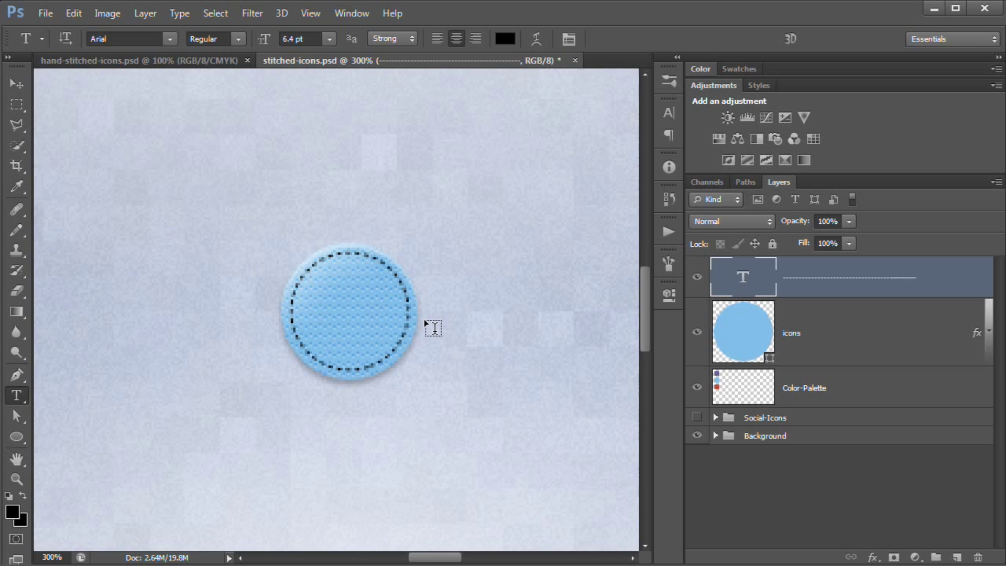
{"action": "key", "text": "ctrl+1"}
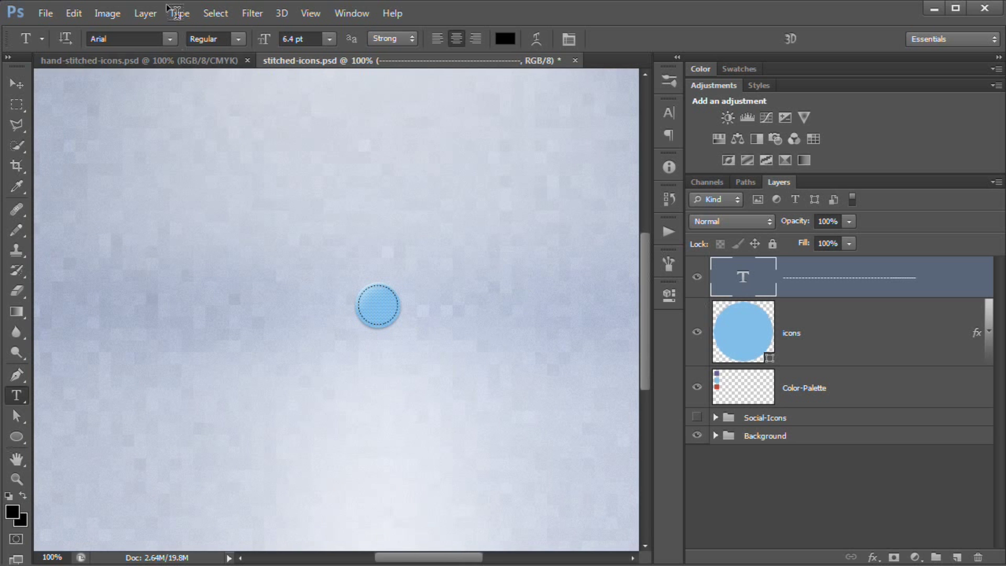
Step: Add a Drop Shadow to the ring with Normal blend mode and white colour
{"action": "left_click", "coordinate": [146, 13]}
{"action": "mouse_move", "coordinate": [225, 102]}
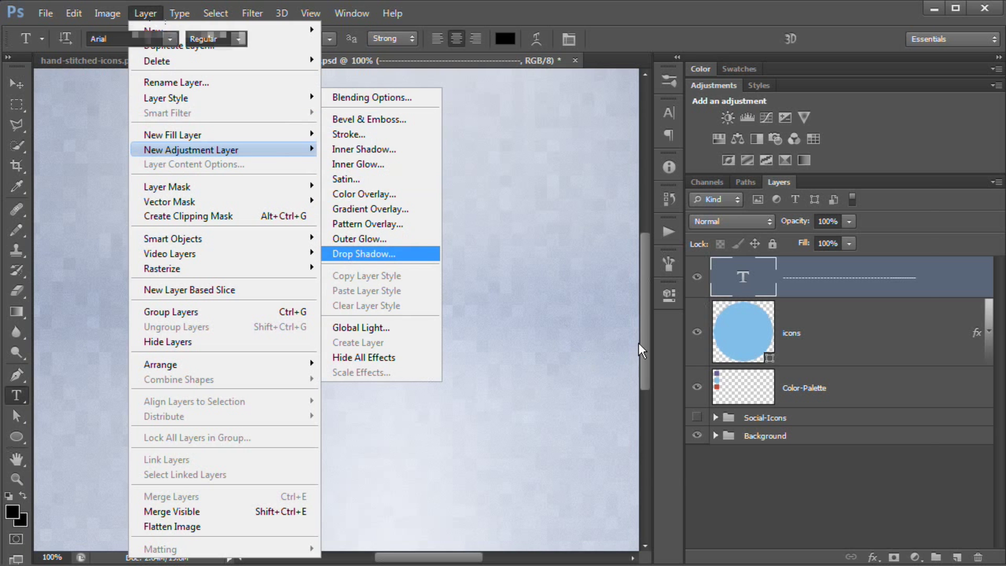
{"action": "key", "text": "Return"}
{"action": "left_click_drag", "start_coordinate": [725, 121], "coordinate": [758, 147]}
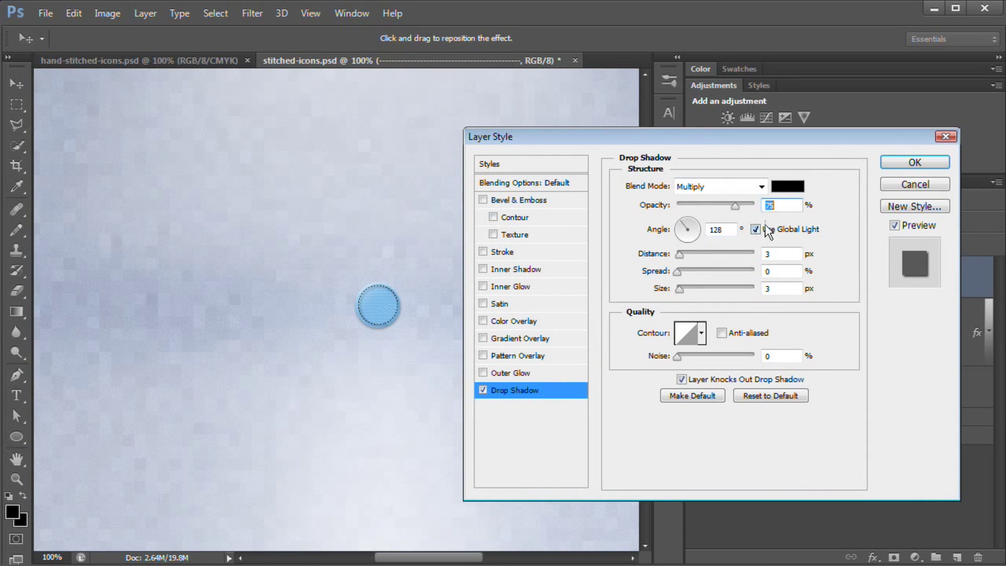
{"action": "left_click", "coordinate": [767, 187]}
{"action": "left_click", "coordinate": [732, 200]}
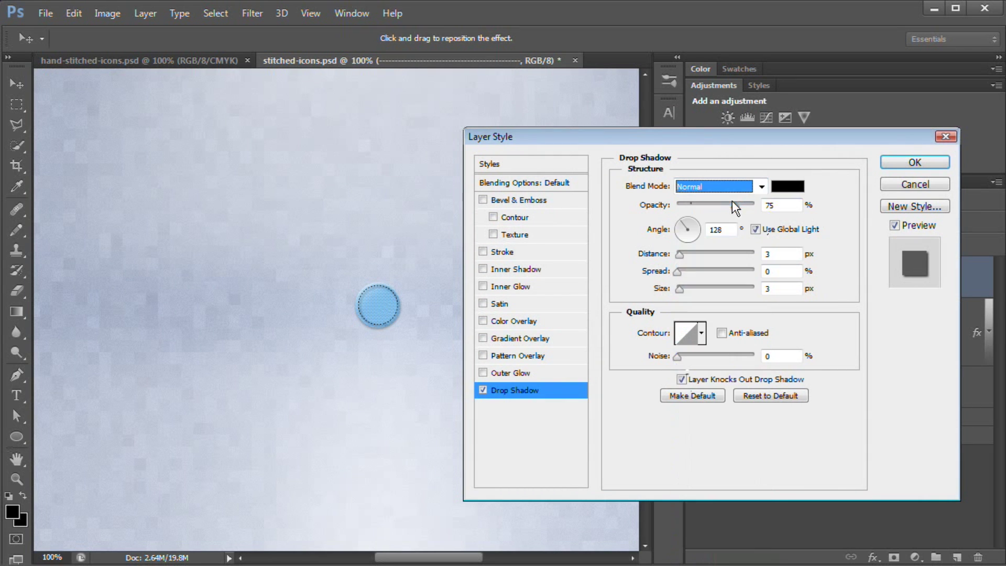
{"action": "left_click", "coordinate": [787, 186]}
{"action": "left_click_drag", "start_coordinate": [448, 318], "coordinate": [321, 218]}
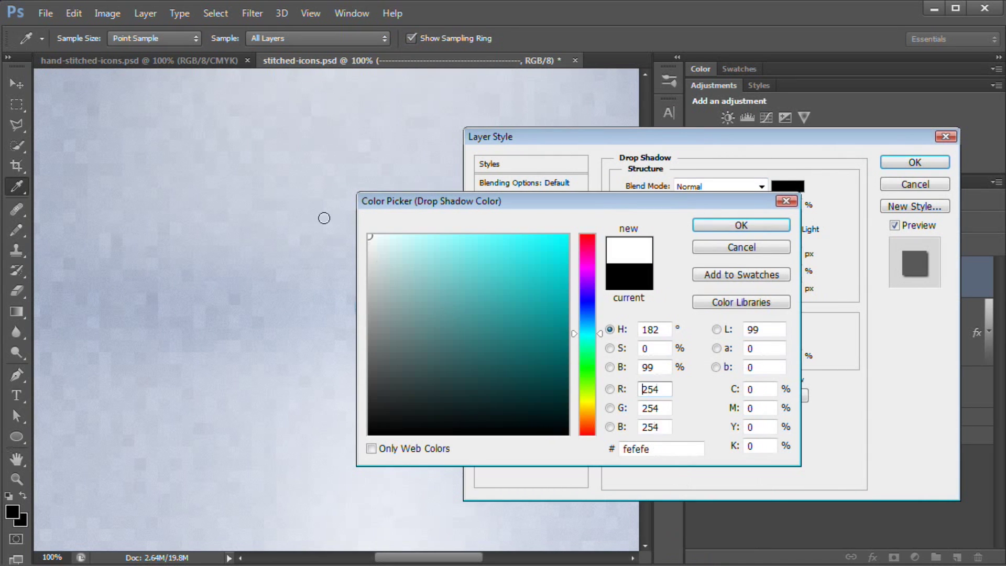
{"action": "left_click", "coordinate": [756, 225]}
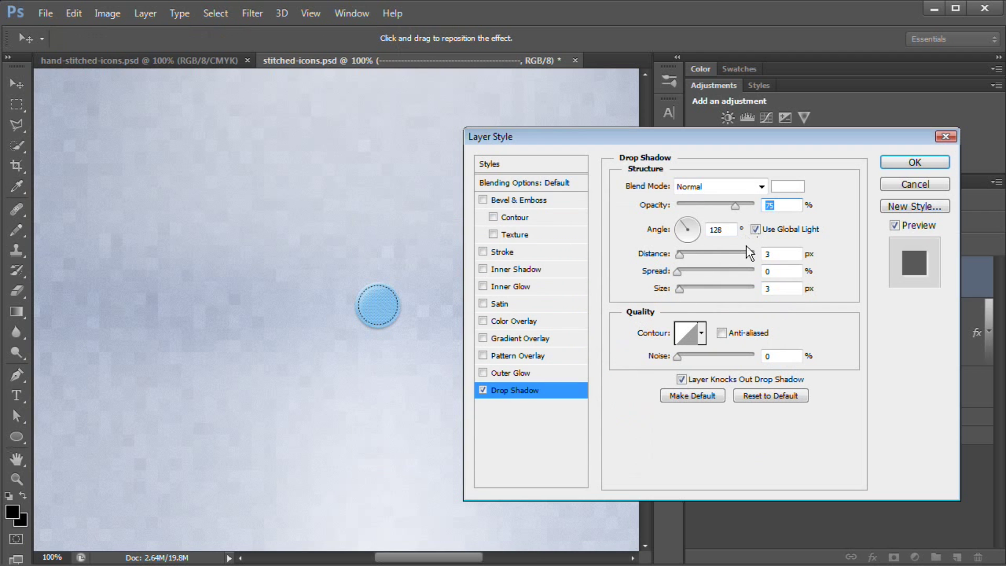
Step: Turn off Global Light and set shadow angle 90°, distance 1, size 0, opacity 35%
{"action": "left_click", "coordinate": [755, 230]}
{"action": "double_click", "coordinate": [716, 229]}
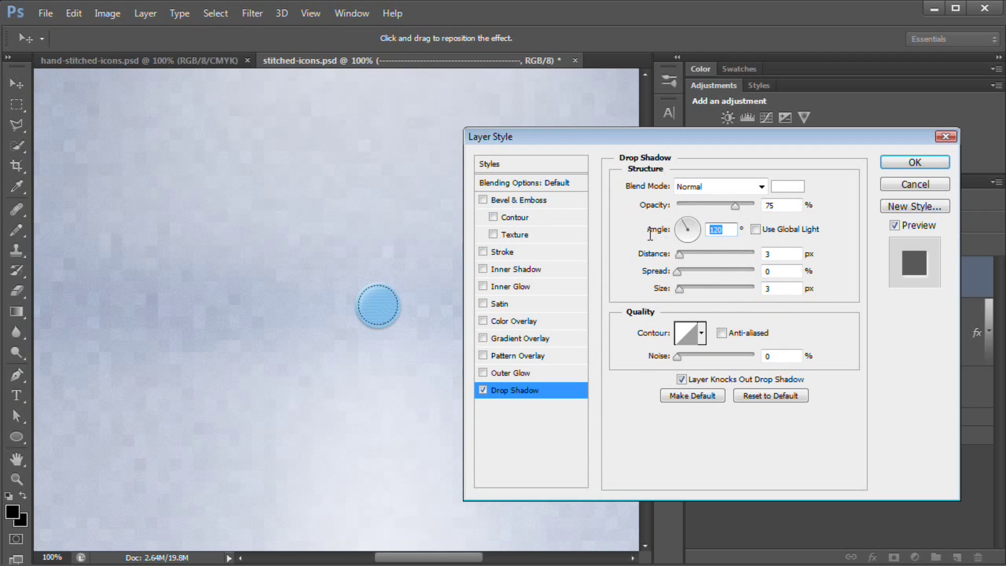
{"action": "type", "text": "90"}
{"action": "key", "text": "Tab"}
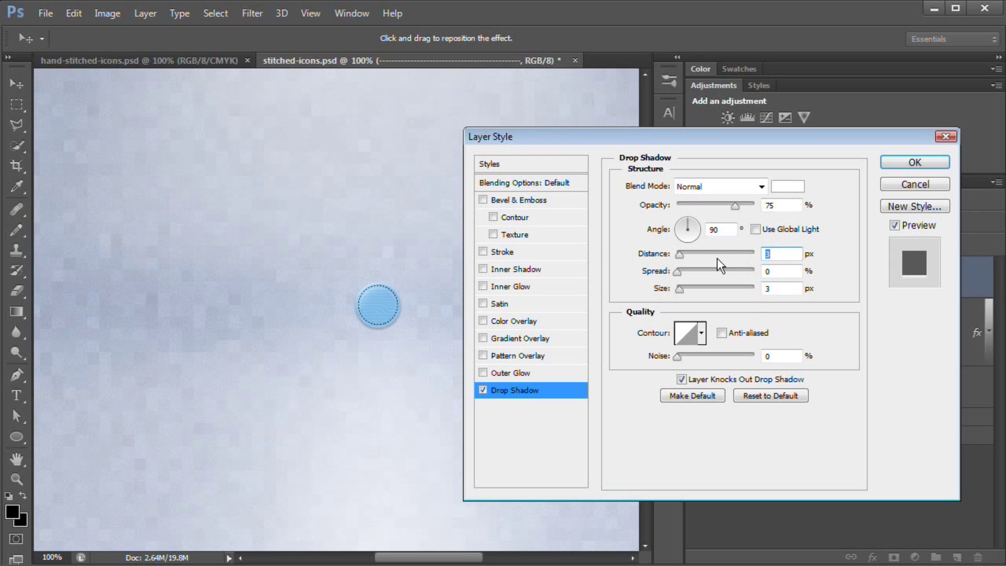
{"action": "type", "text": "1"}
{"action": "double_click", "coordinate": [767, 288]}
{"action": "type", "text": "0"}
{"action": "double_click", "coordinate": [771, 205]}
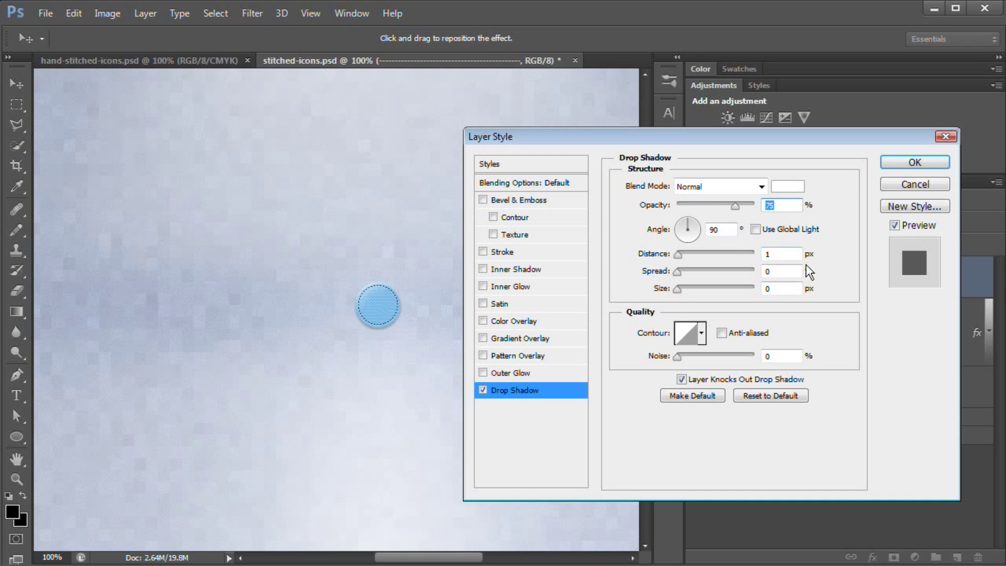
{"action": "type", "text": "35"}
Step: Set the stitch ring's Fill Opacity to 40% in Blending Options and click OK
{"action": "left_click", "coordinate": [513, 183]}
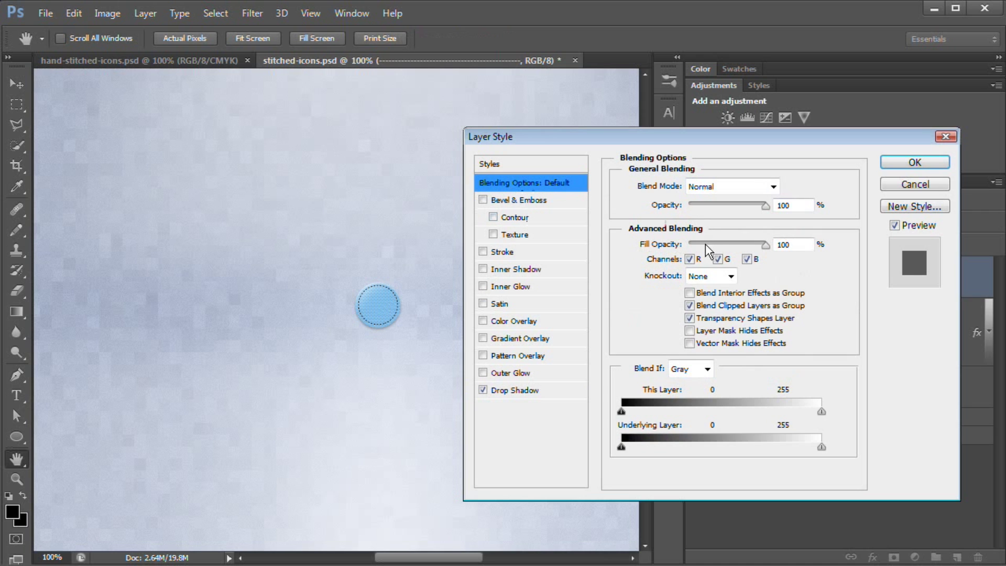
{"action": "left_click_drag", "start_coordinate": [746, 138], "coordinate": [742, 134]}
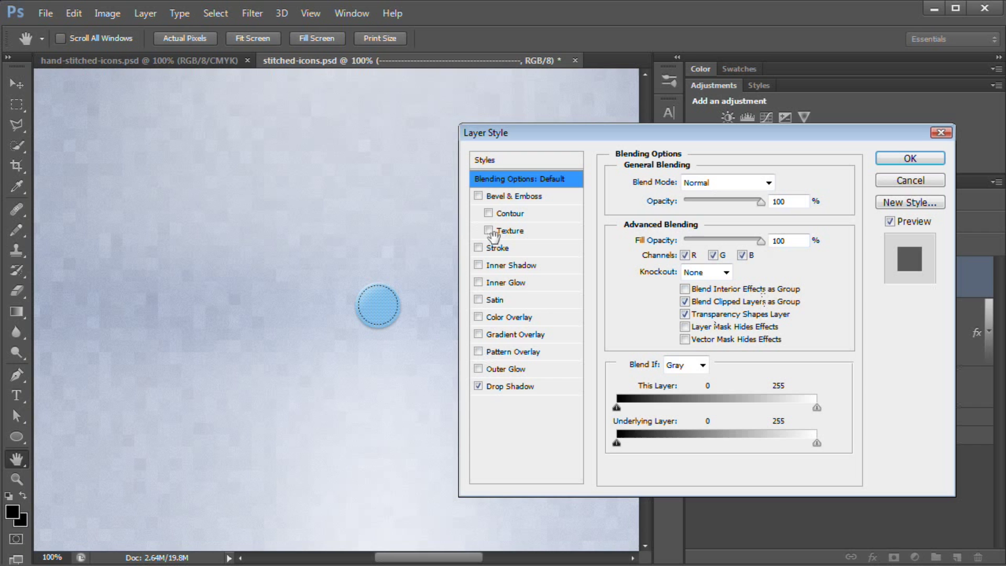
{"action": "double_click", "coordinate": [786, 241]}
{"action": "type", "text": "35"}
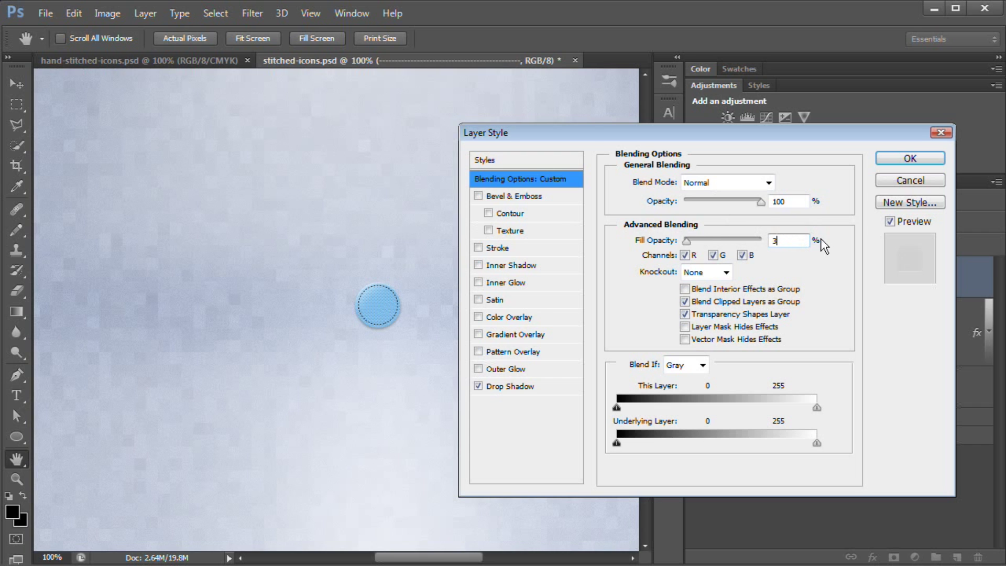
{"action": "key", "text": "BackSpace"}
{"action": "key", "text": "BackSpace"}
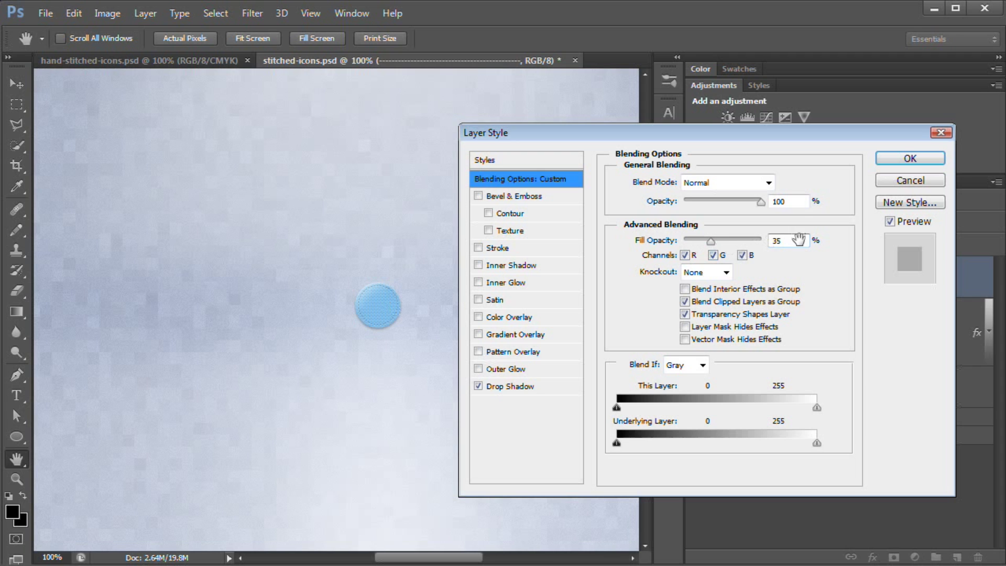
{"action": "type", "text": "40"}
{"action": "left_click", "coordinate": [917, 157]}
{"action": "key", "text": "t"}
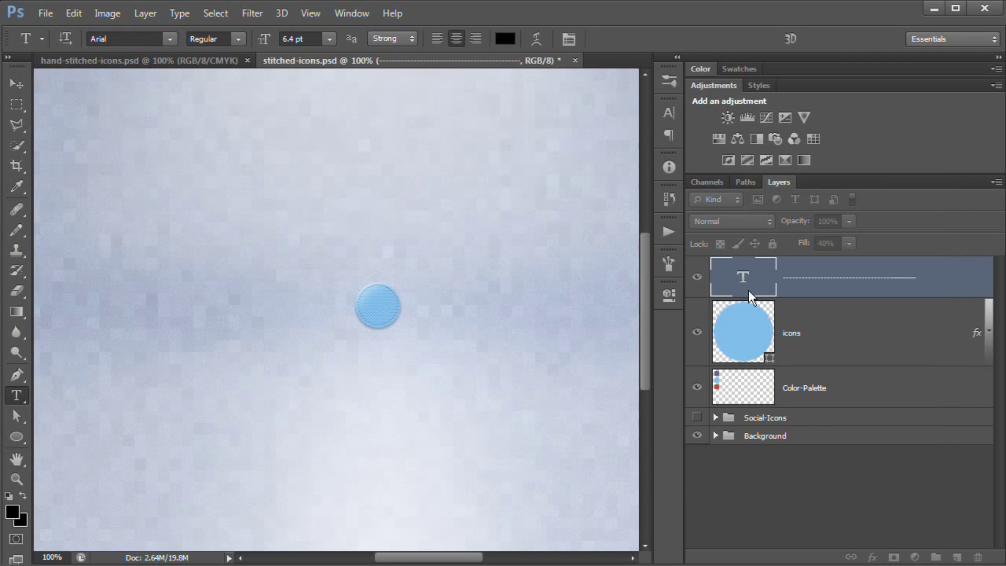
Step: Show the Social-Icons group and move the Twit layer to the top of the stack
{"action": "left_click", "coordinate": [990, 285]}
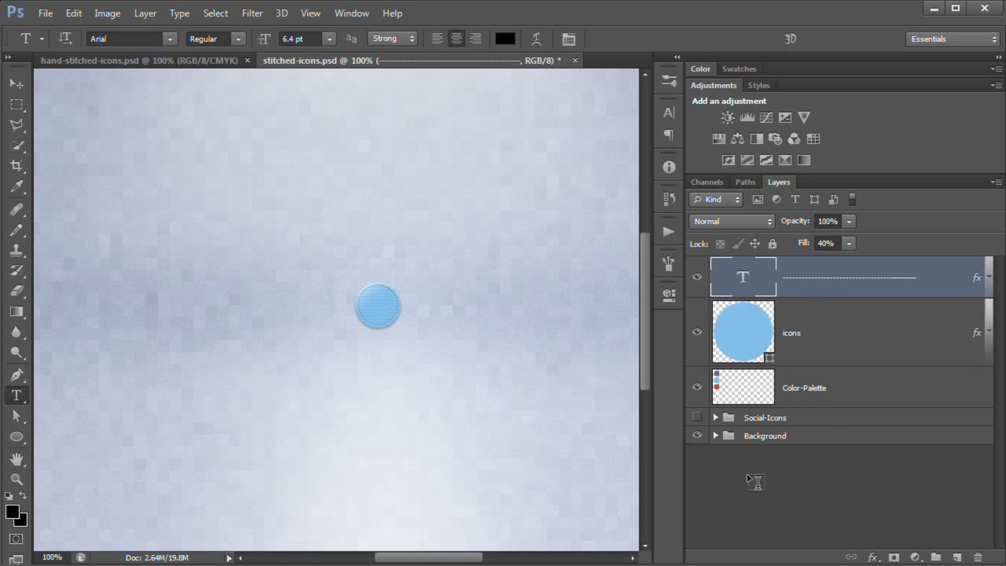
{"action": "left_click", "coordinate": [698, 417]}
{"action": "left_click", "coordinate": [716, 418]}
{"action": "left_click_drag", "start_coordinate": [773, 446], "coordinate": [768, 262]}
{"action": "left_click", "coordinate": [715, 459]}
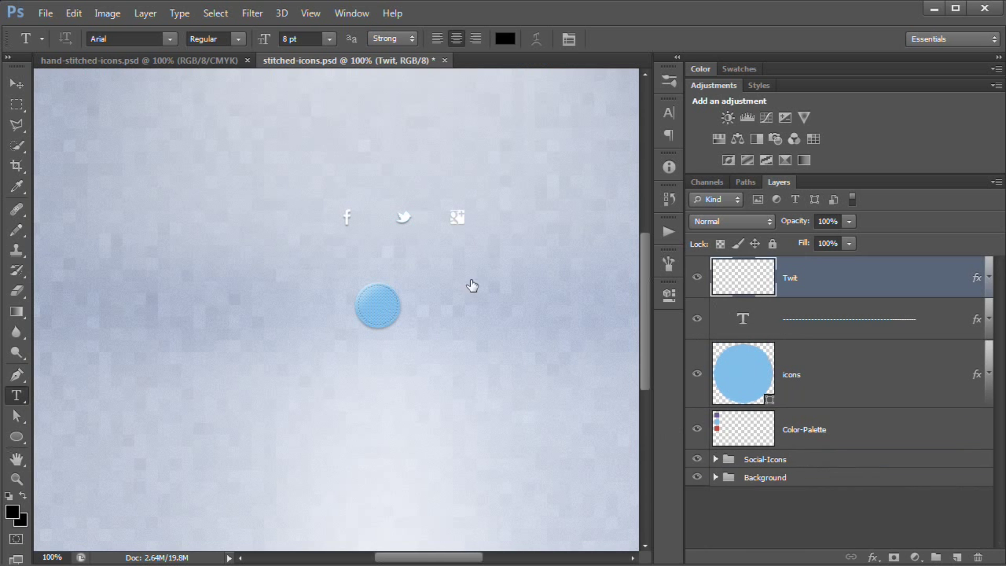
Step: Hide the other Social-Icons logos and drag the Twitter bird onto the circle's centre
{"action": "left_click", "coordinate": [17, 84]}
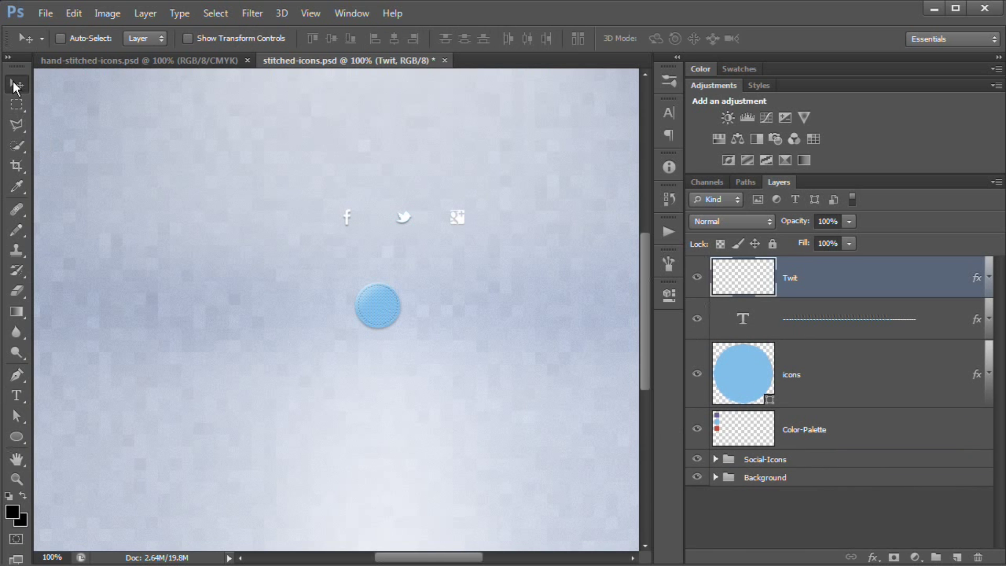
{"action": "left_click", "coordinate": [697, 459]}
{"action": "left_click_drag", "start_coordinate": [401, 222], "coordinate": [378, 307]}
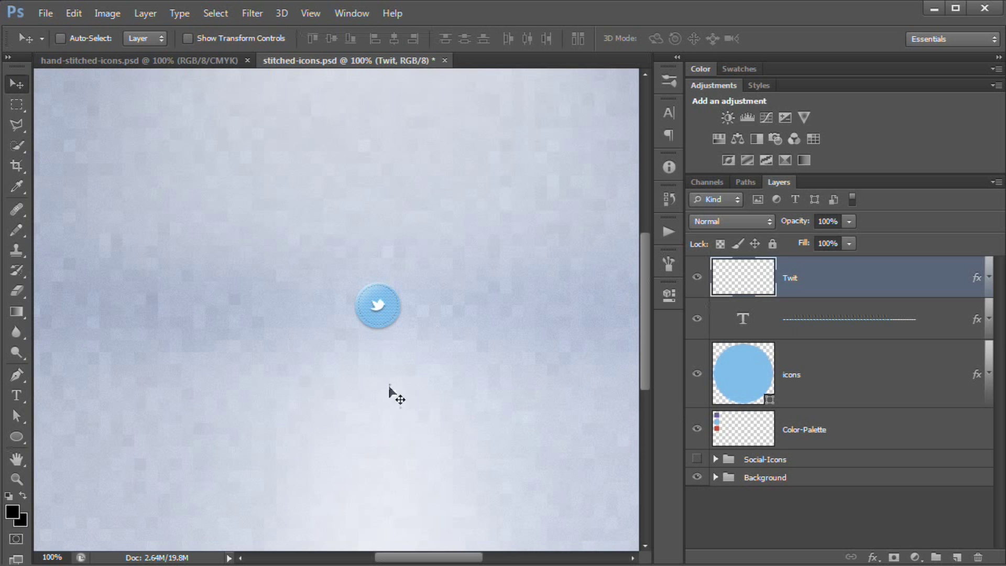
Step: Duplicate the Twitter icon's circle and stitch ring layers together
{"action": "key", "text": "ctrl+minus"}
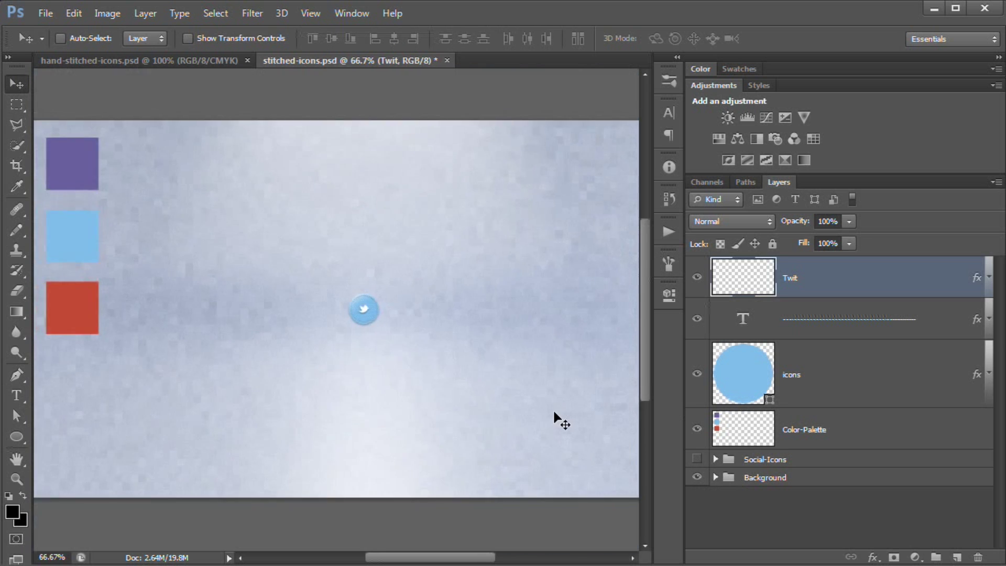
{"action": "key", "text": "ctrl+minus"}
{"action": "key", "text": "ctrl+plus"}
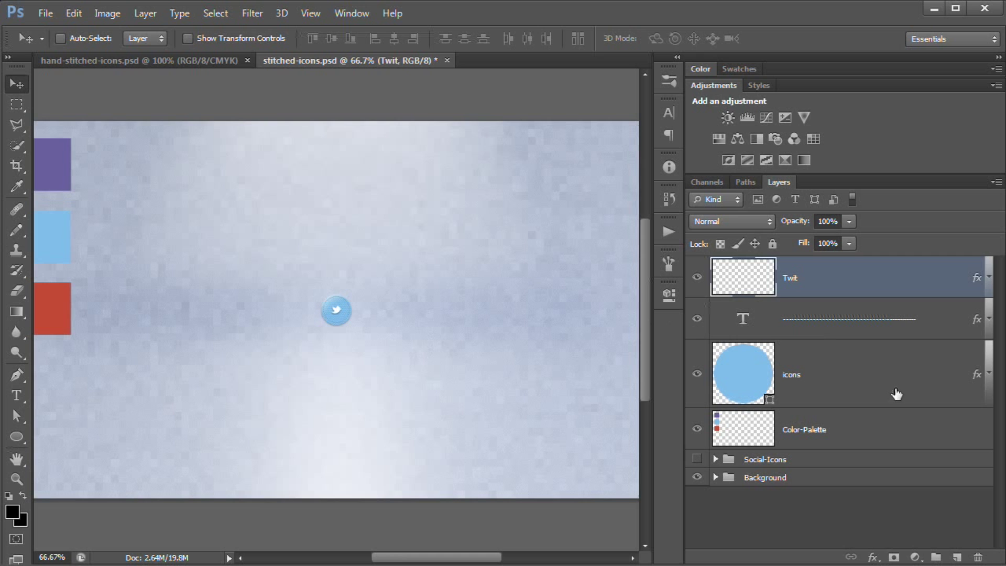
{"action": "left_click", "coordinate": [877, 369]}
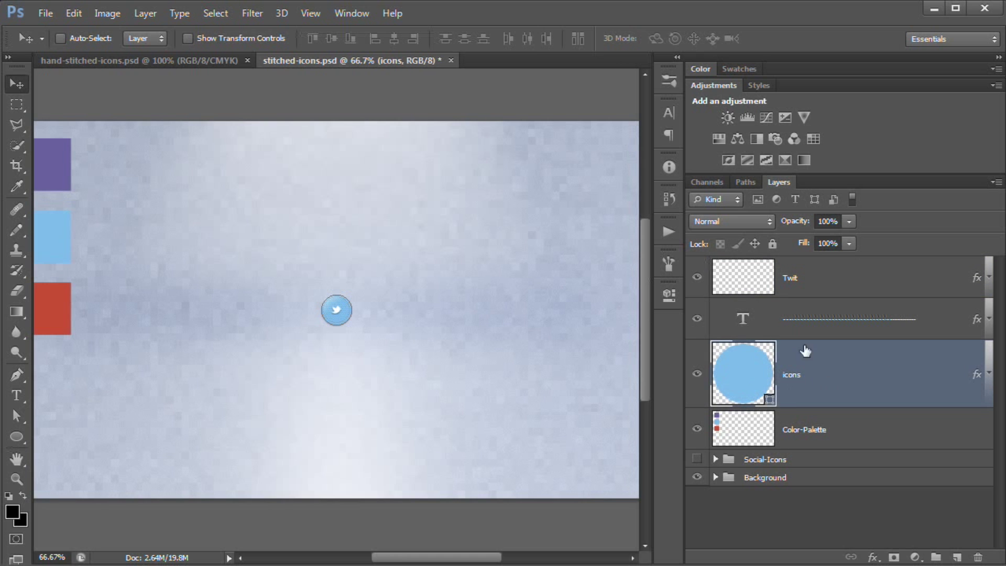
{"action": "left_click", "coordinate": [846, 319], "text": "ctrl"}
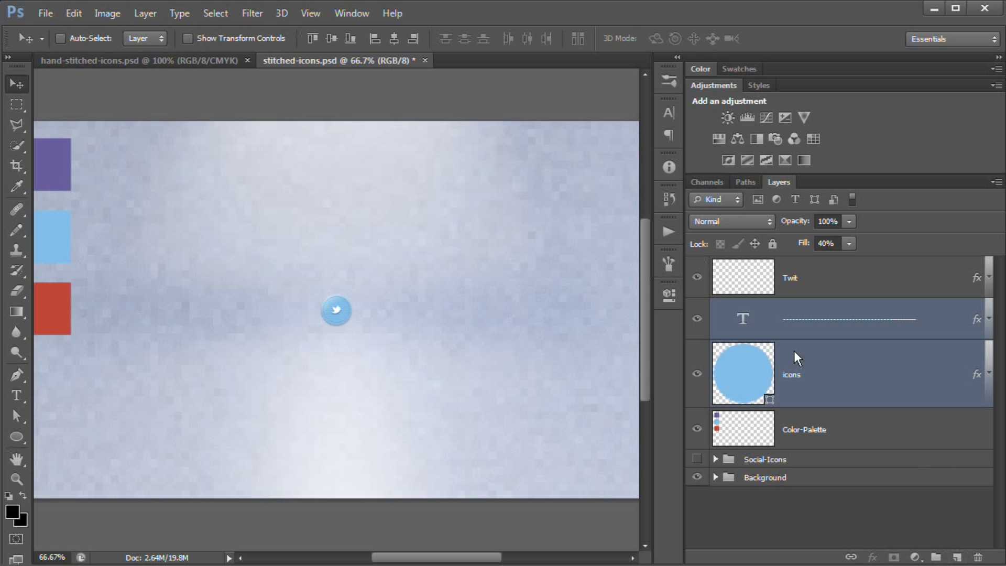
{"action": "left_click", "coordinate": [146, 13]}
{"action": "left_click", "coordinate": [167, 45]}
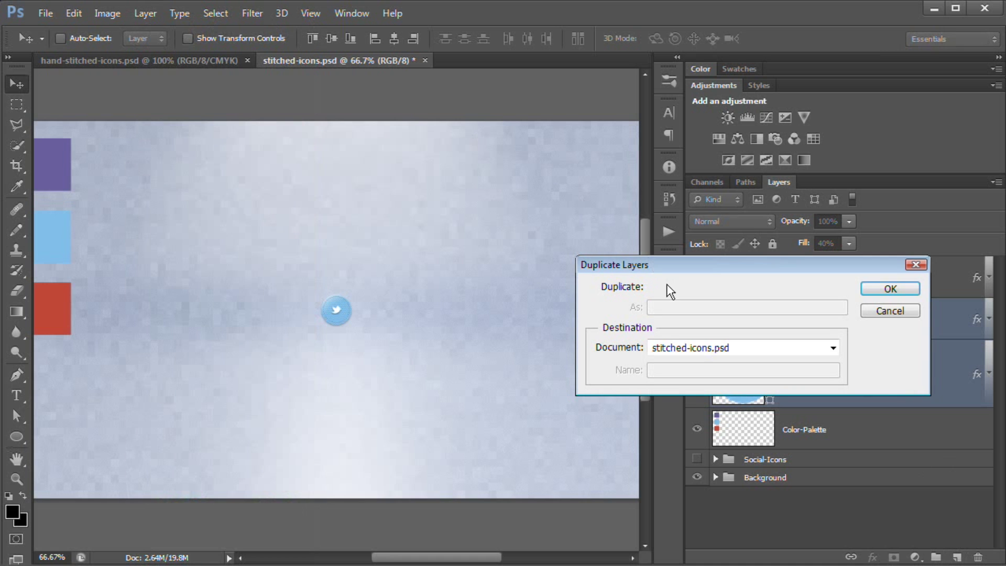
{"action": "left_click", "coordinate": [879, 290]}
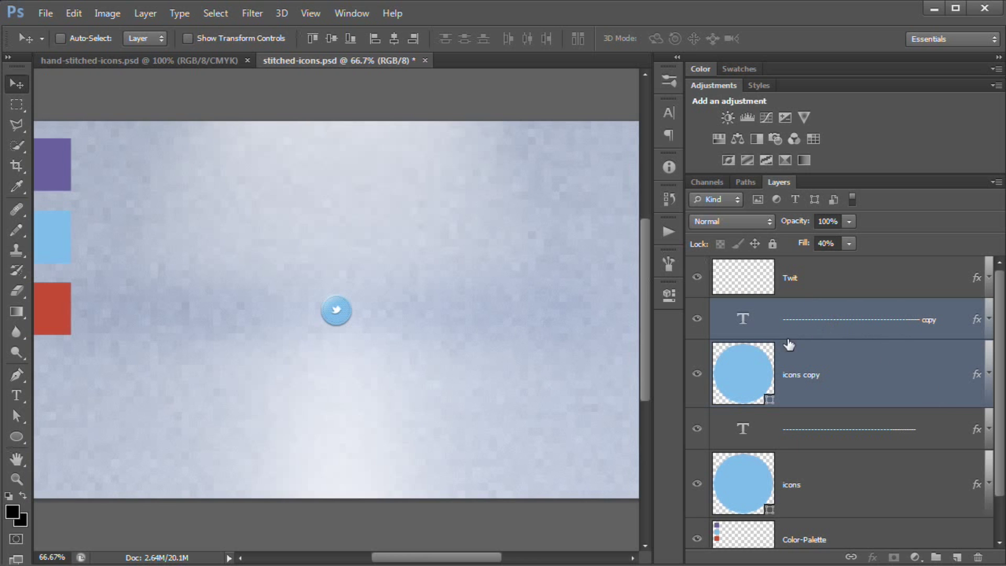
Step: Position the copied stitched circles evenly to the left and right of the Twitter circle
{"action": "left_click_drag", "start_coordinate": [336, 313], "coordinate": [289, 315]}
{"action": "key", "text": "alt"}
{"action": "key", "text": "alt"}
{"action": "mouse_move", "coordinate": [367, 313]}
{"action": "left_mouse_down"}
{"action": "mouse_move", "coordinate": [397, 313]}
{"action": "mouse_move", "coordinate": [385, 313]}
{"action": "left_mouse_up"}
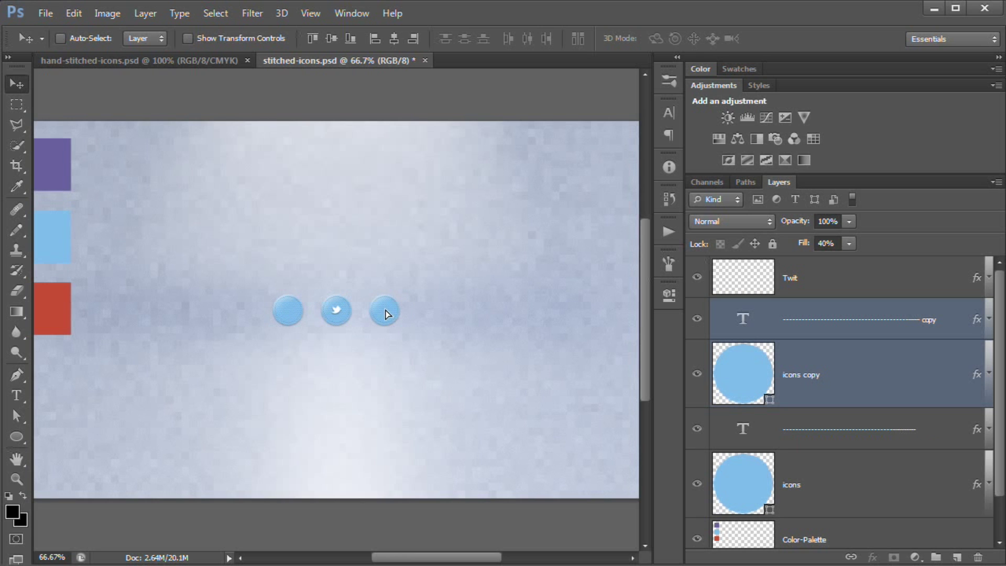
{"action": "key", "text": "ctrl+j"}
Step: Rename the two copied circle layers to Facebook and G+
{"action": "scroll", "coordinate": [732, 361], "scroll_direction": "down", "scroll_amount": 1}
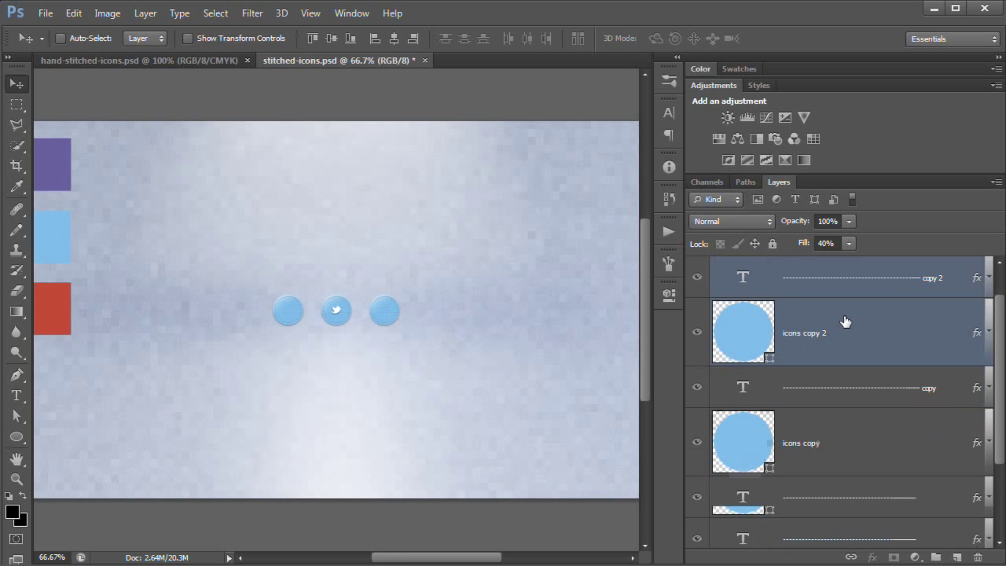
{"action": "left_click", "coordinate": [796, 442]}
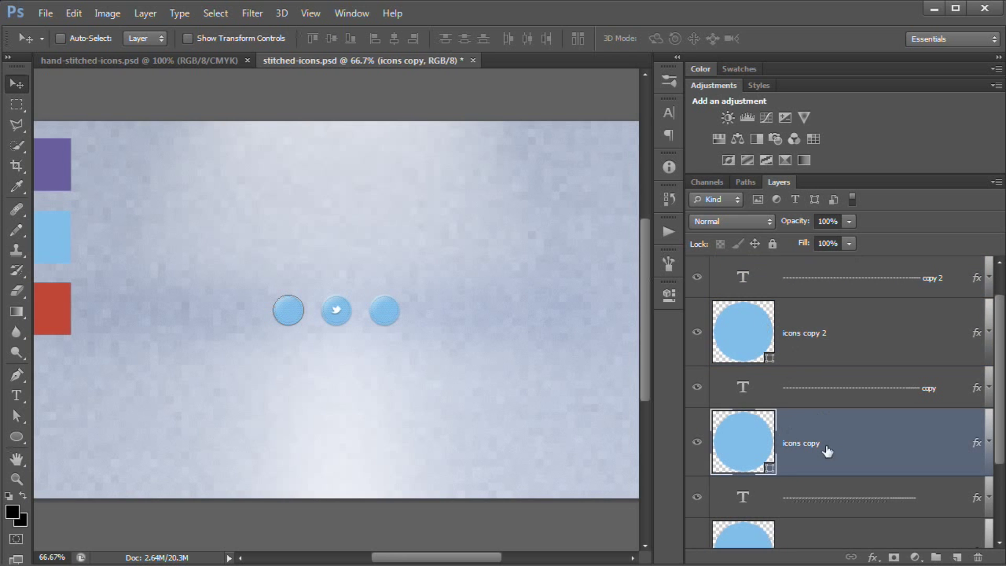
{"action": "double_click", "coordinate": [805, 445]}
{"action": "type", "text": "Facebook"}
{"action": "key", "text": "Return"}
{"action": "double_click", "coordinate": [816, 333]}
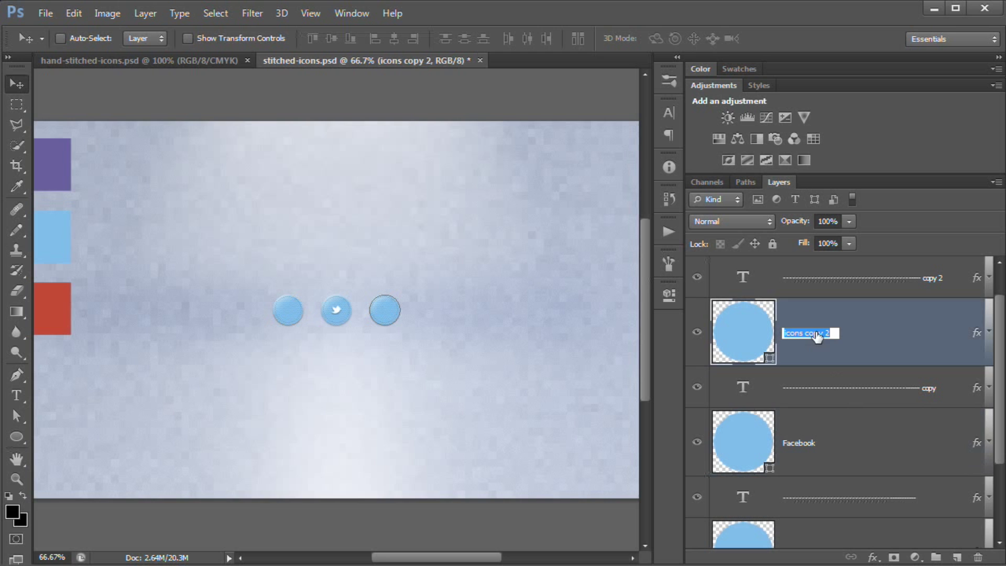
{"action": "type", "text": "G+"}
{"action": "key", "text": "Return"}
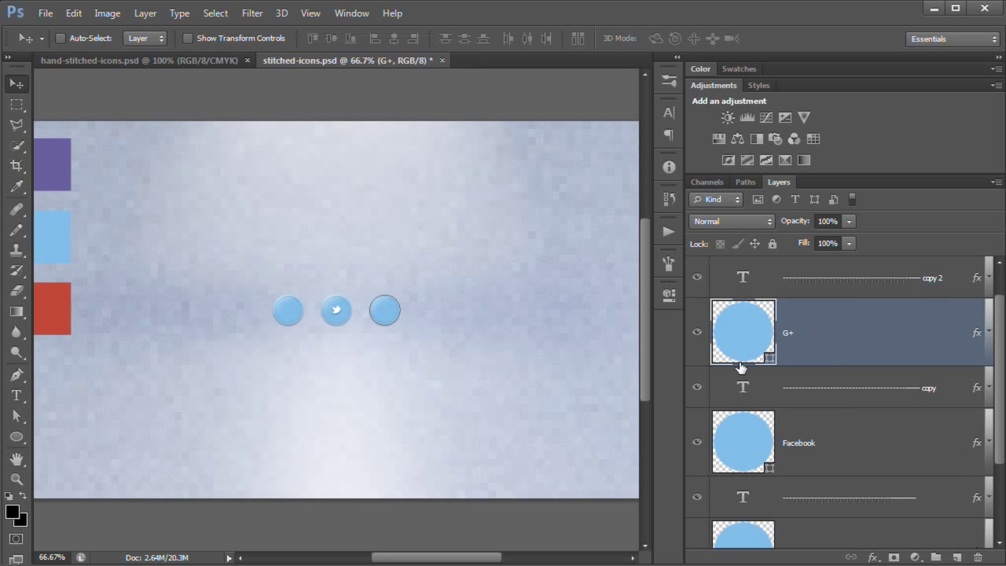
Step: Fill the Facebook circle with the purple palette swatch
{"action": "left_click", "coordinate": [752, 443]}
{"action": "left_click_drag", "start_coordinate": [479, 557], "coordinate": [453, 557]}
{"action": "double_click", "coordinate": [740, 457]}
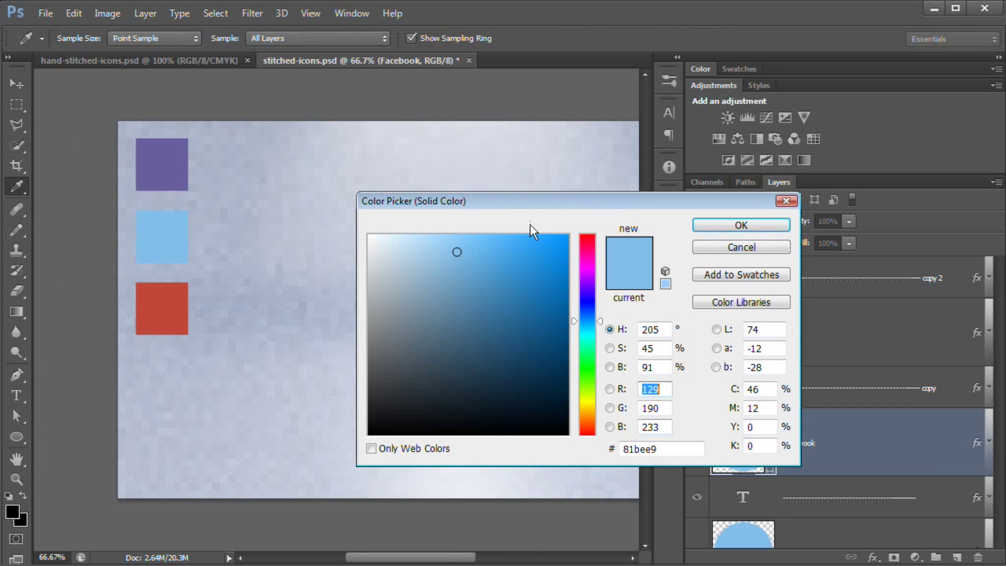
{"action": "left_click", "coordinate": [159, 159]}
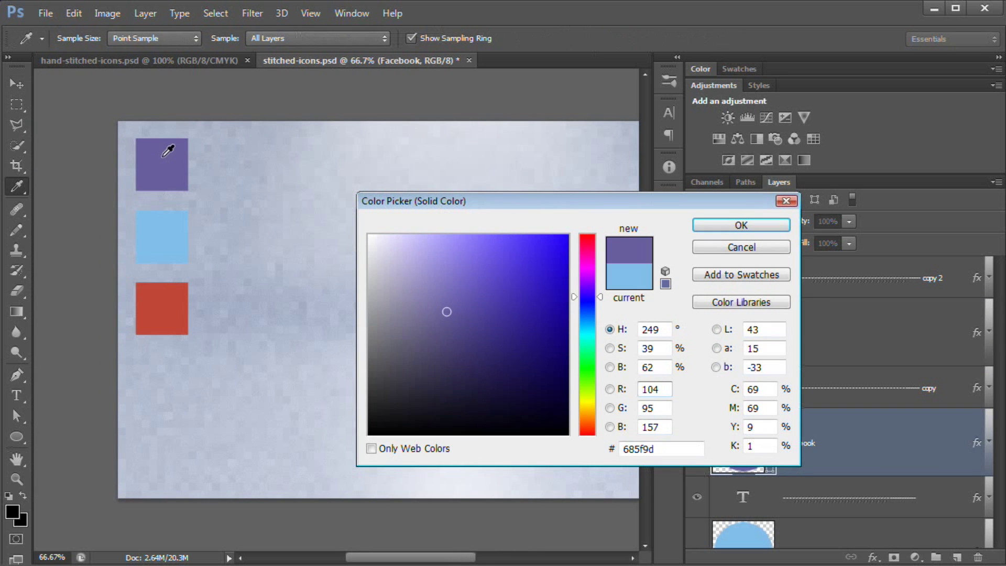
{"action": "left_click_drag", "start_coordinate": [629, 200], "coordinate": [665, 182]}
{"action": "left_click_drag", "start_coordinate": [728, 144], "coordinate": [734, 152]}
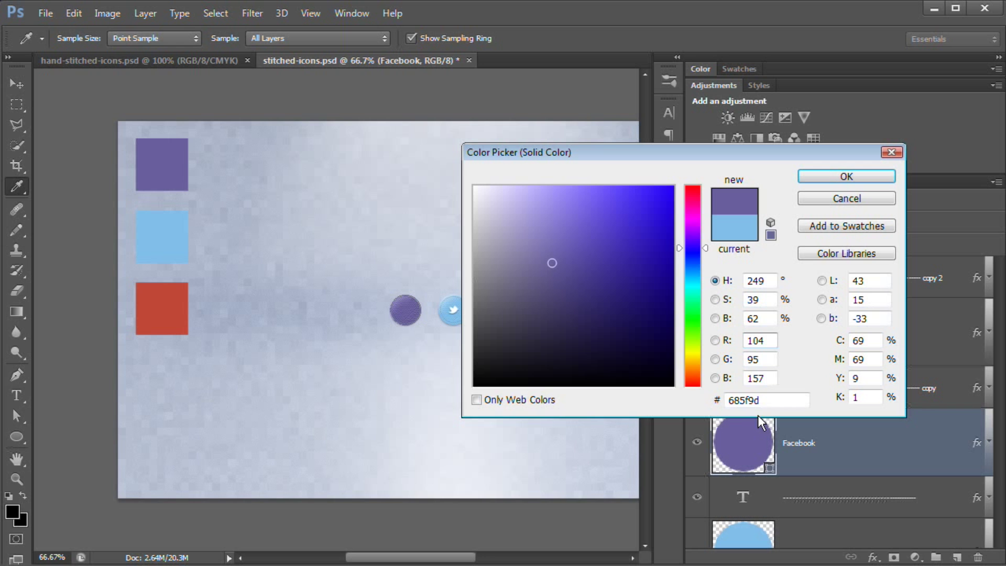
{"action": "left_click", "coordinate": [854, 172]}
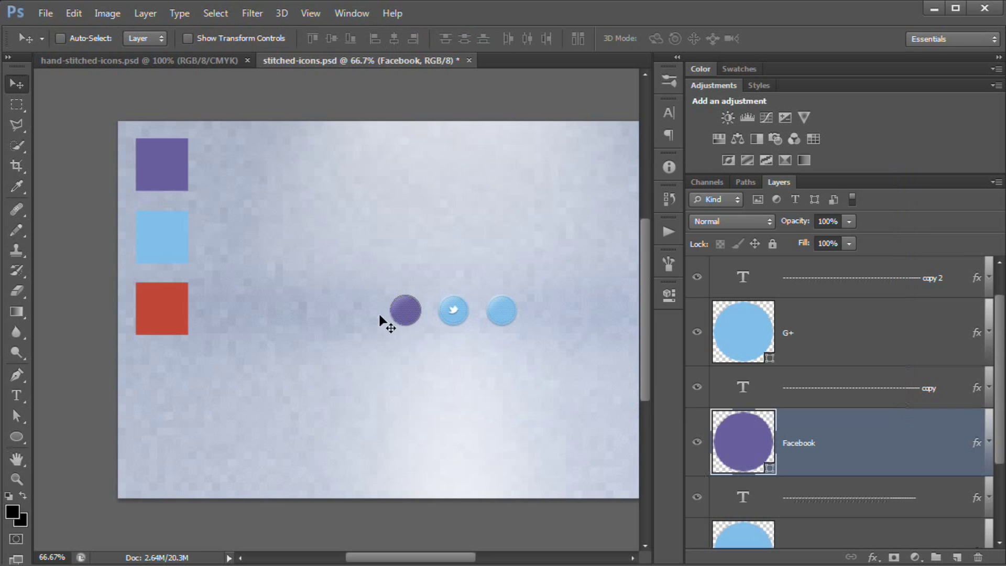
Step: Fill the G+ circle with the red palette swatch, c04737
{"action": "scroll", "coordinate": [804, 411], "scroll_direction": "up", "scroll_amount": 1}
{"action": "left_click", "coordinate": [755, 401], "text": "ctrl"}
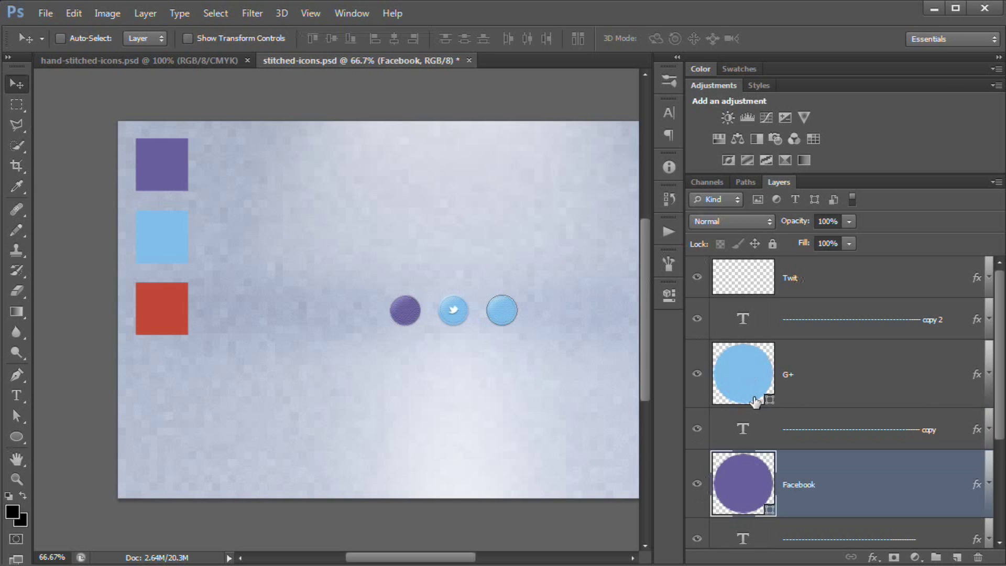
{"action": "double_click", "coordinate": [755, 402]}
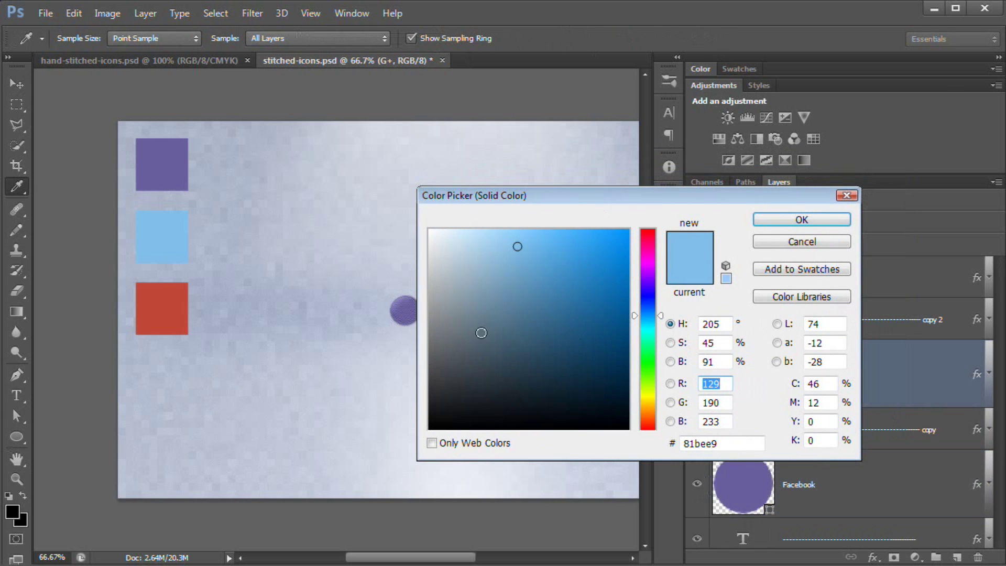
{"action": "left_click", "coordinate": [145, 296]}
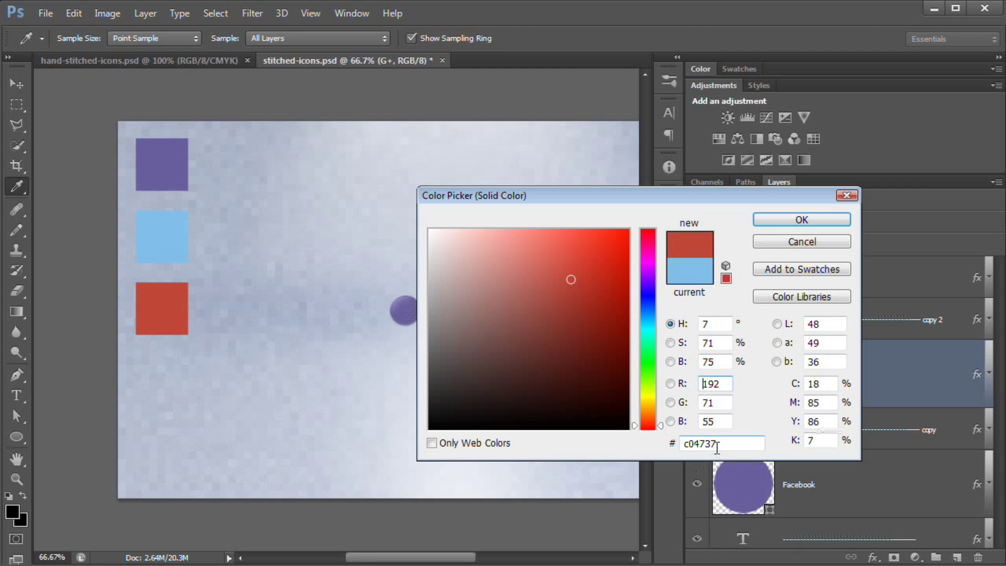
{"action": "left_click", "coordinate": [809, 216]}
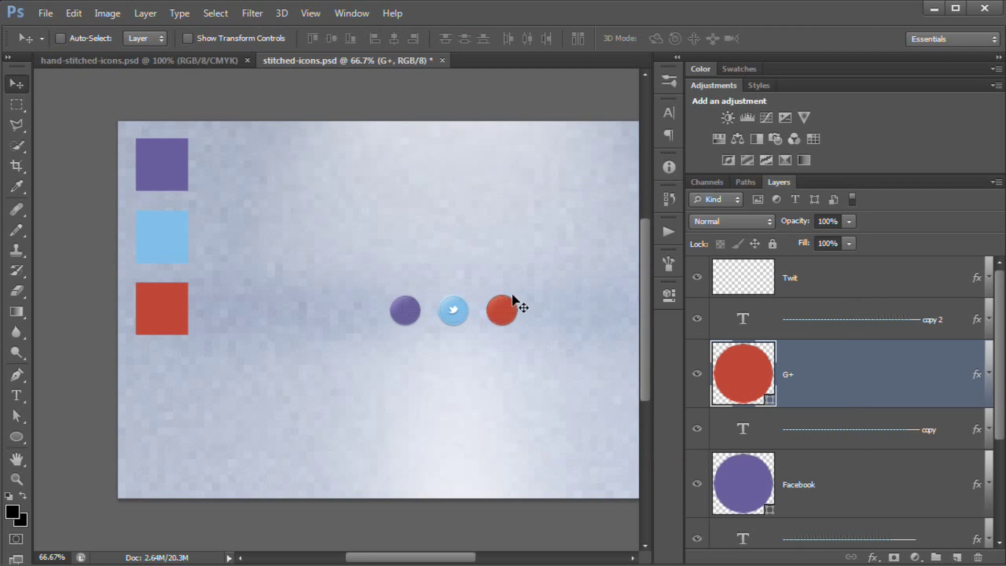
{"action": "scroll", "coordinate": [849, 351], "scroll_direction": "down", "scroll_amount": 3}
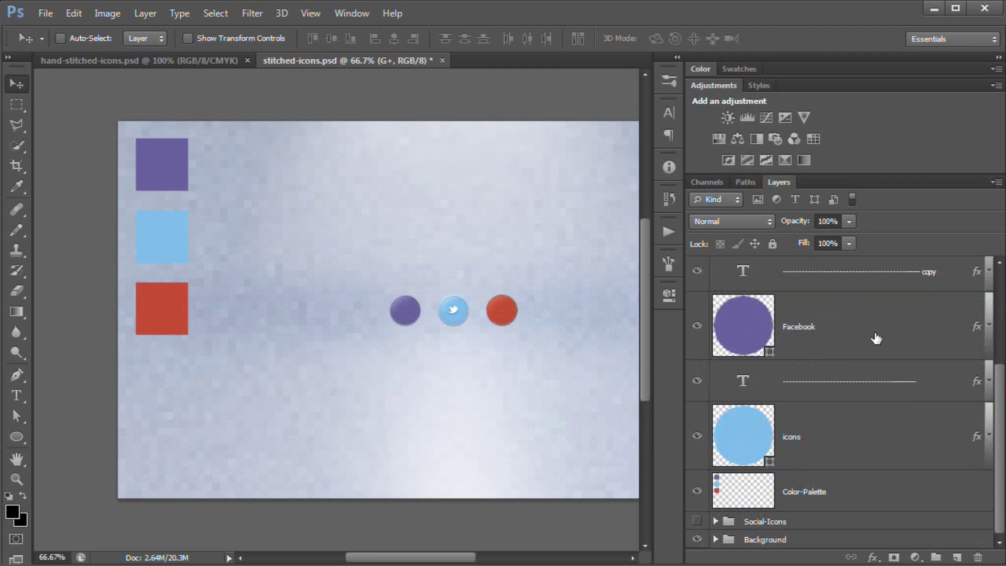
Step: Show the Social-Icons group and move the fb and G+ logo layers above the circles
{"action": "left_click", "coordinate": [697, 521]}
{"action": "left_click", "coordinate": [715, 521]}
{"action": "scroll", "coordinate": [817, 498], "scroll_direction": "down", "scroll_amount": 2}
{"action": "scroll", "coordinate": [778, 503], "scroll_direction": "up", "scroll_amount": 1}
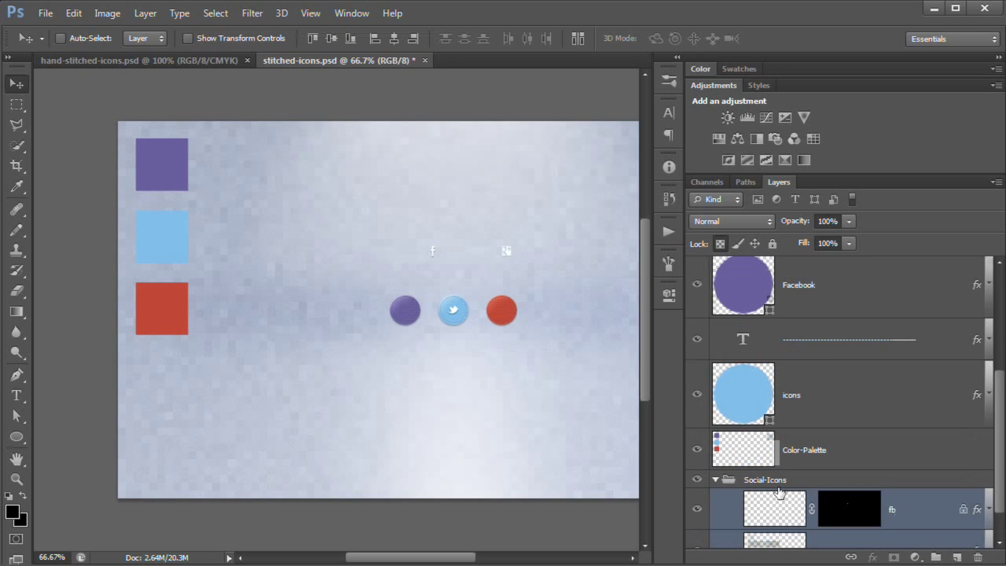
{"action": "scroll", "coordinate": [779, 493], "scroll_direction": "up", "scroll_amount": 1}
{"action": "left_click_drag", "start_coordinate": [786, 539], "coordinate": [799, 294]}
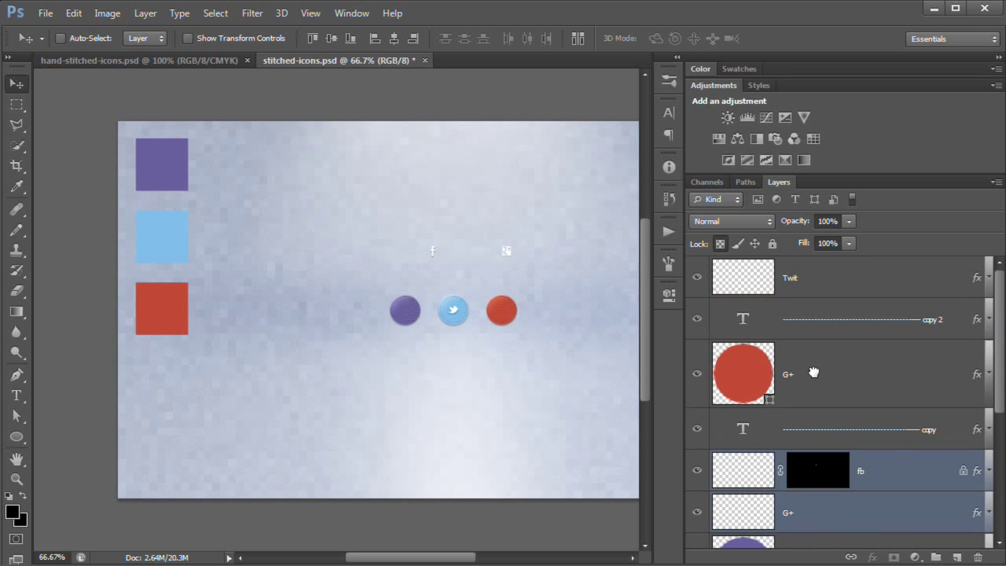
{"action": "left_click_drag", "start_coordinate": [814, 372], "coordinate": [777, 283]}
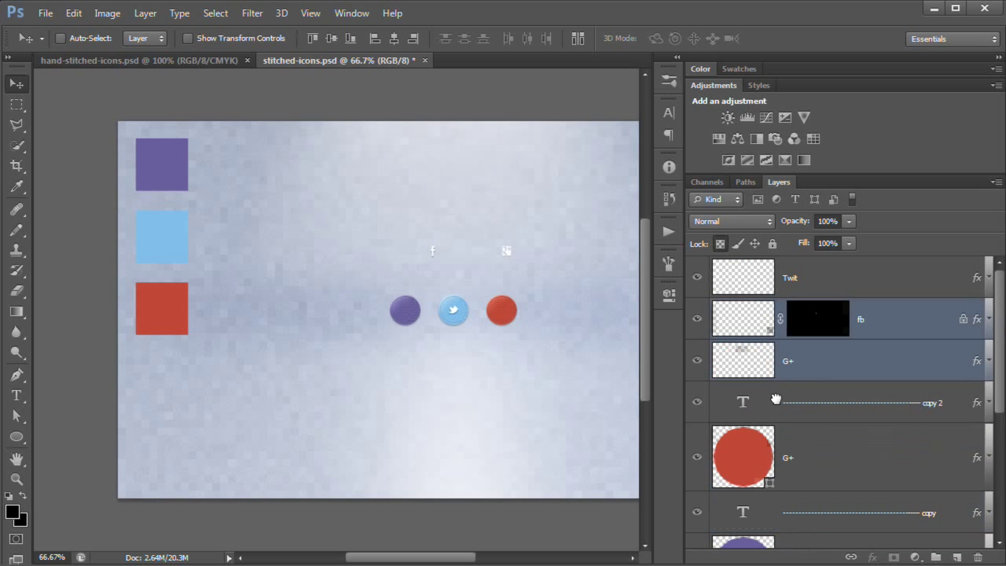
Step: Place the white f logo on the purple circle and the G+ logo on the red circle
{"action": "left_click", "coordinate": [737, 329]}
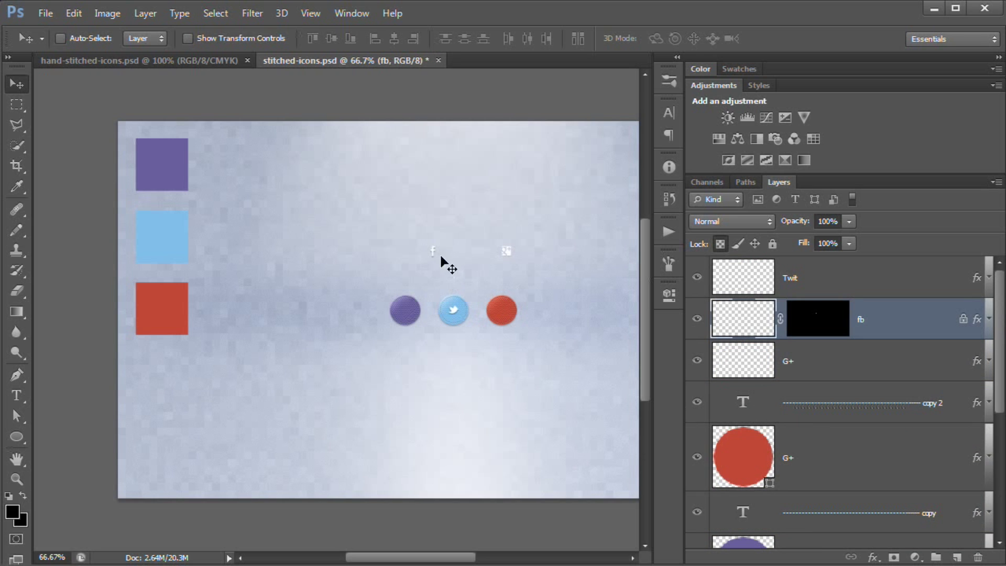
{"action": "left_click_drag", "start_coordinate": [422, 287], "coordinate": [406, 312]}
{"action": "left_click", "coordinate": [795, 365]}
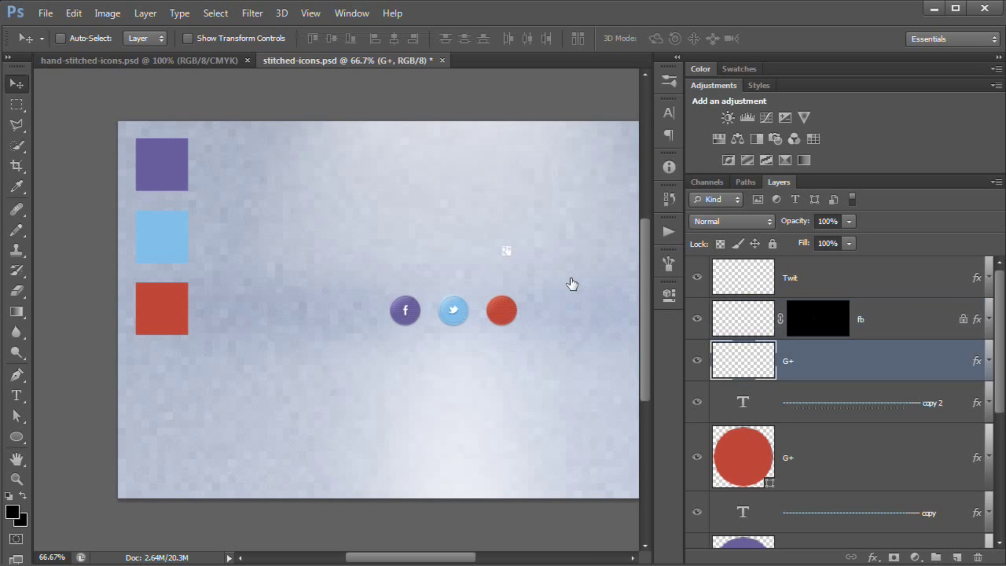
{"action": "left_click_drag", "start_coordinate": [507, 253], "coordinate": [499, 309]}
{"action": "left_click_drag", "start_coordinate": [588, 370], "coordinate": [458, 380]}
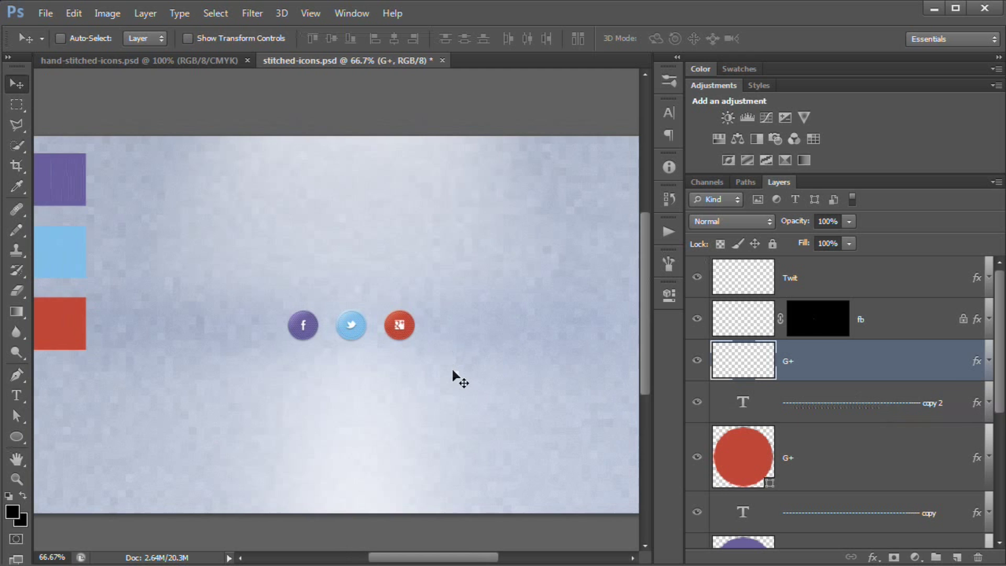
Step: Edit the G+ logo's Drop Shadow to 20% opacity, 90° angle, 1 px distance, 2 px size
{"action": "left_click", "coordinate": [989, 361]}
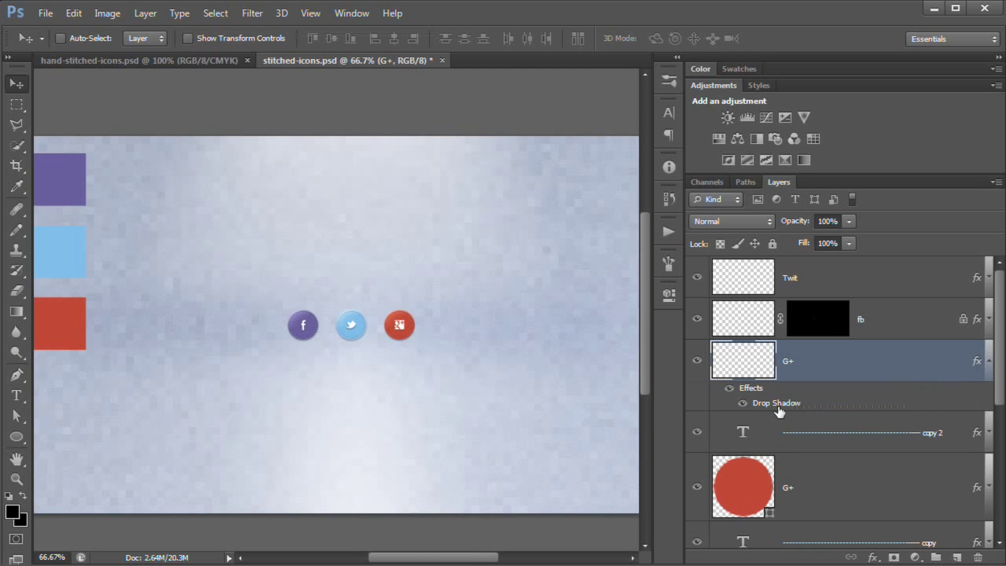
{"action": "double_click", "coordinate": [776, 403]}
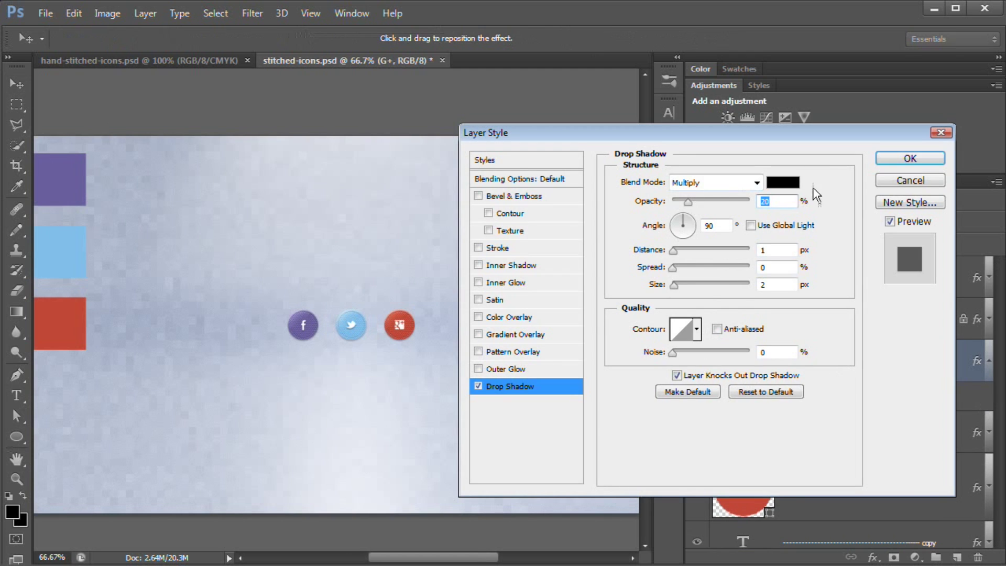
{"action": "type", "text": "20"}
{"action": "double_click", "coordinate": [784, 250]}
{"action": "left_click", "coordinate": [782, 285]}
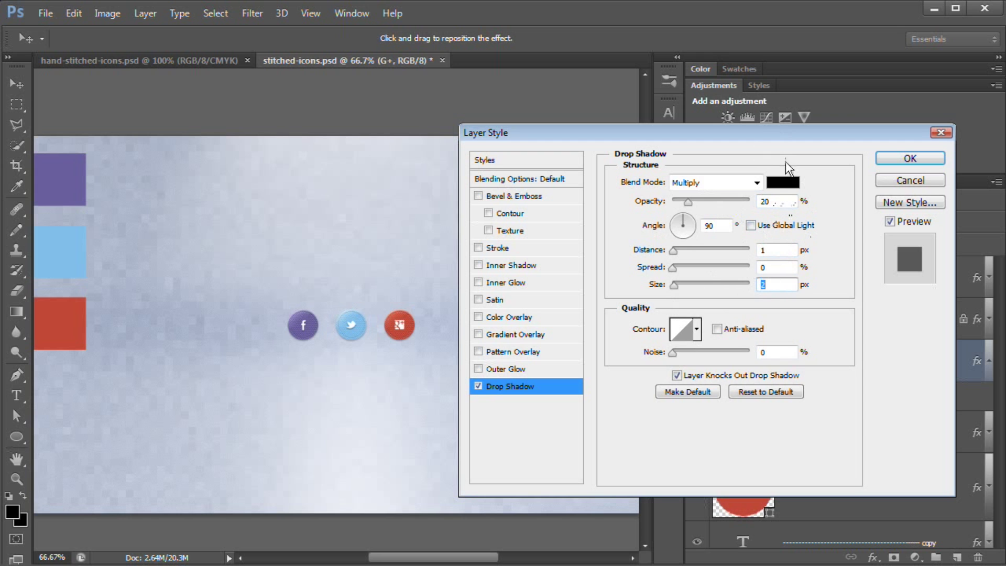
{"action": "left_click", "coordinate": [909, 159]}
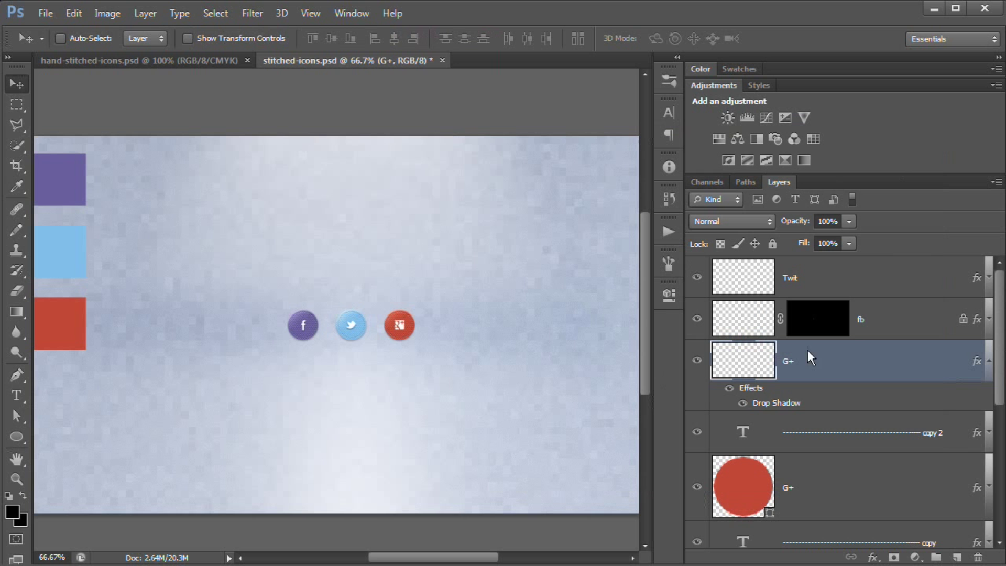
{"action": "left_click", "coordinate": [988, 363]}
{"action": "mouse_move", "coordinate": [434, 371]}
{"action": "left_mouse_down"}
{"action": "mouse_move", "coordinate": [487, 372]}
{"action": "mouse_move", "coordinate": [447, 377]}
{"action": "left_mouse_up"}
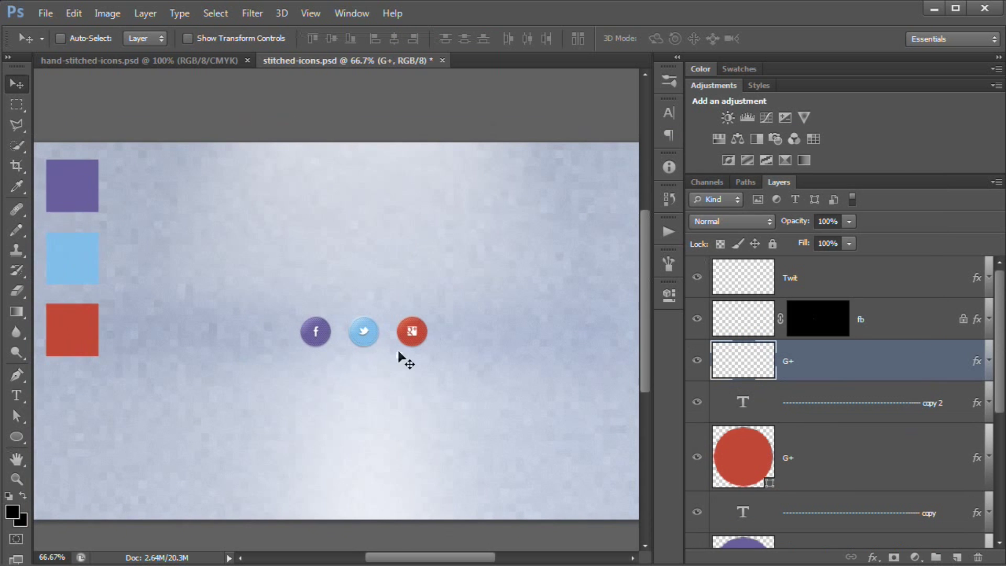